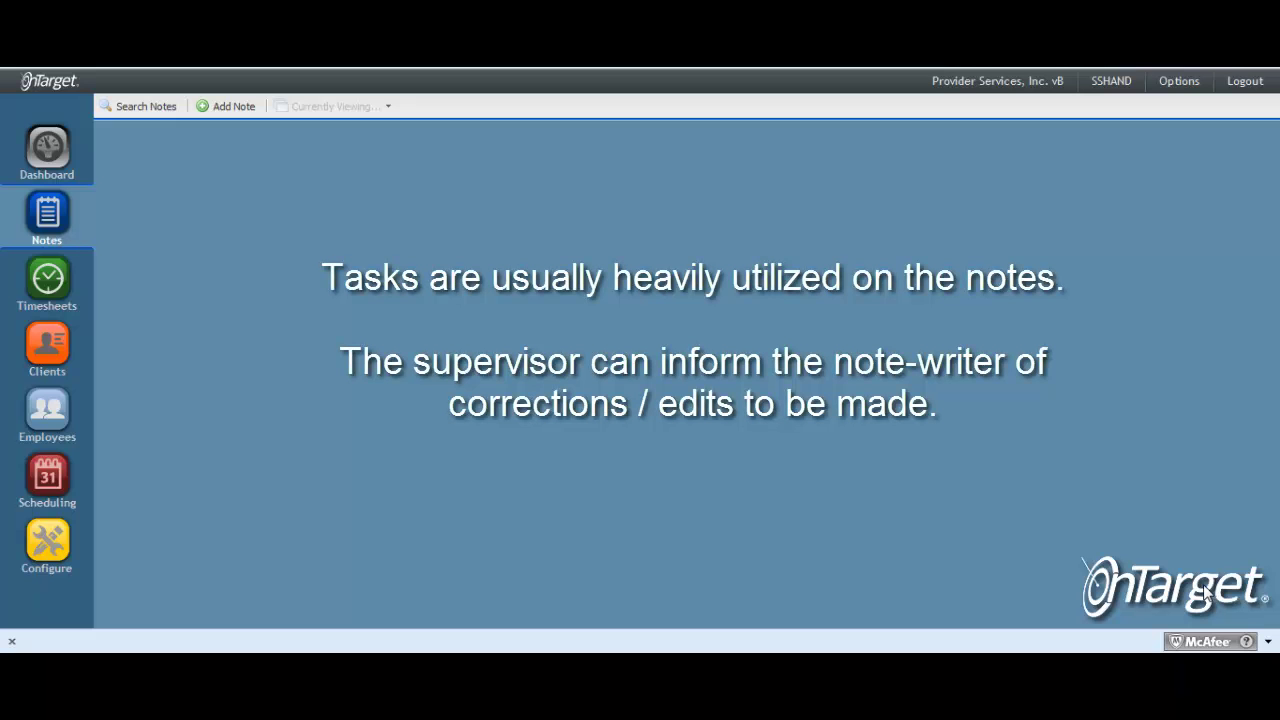
Step: Open the 11/22/2012 Inten In-Home note from Search Notes and show its Tasks tab
click(146, 106)
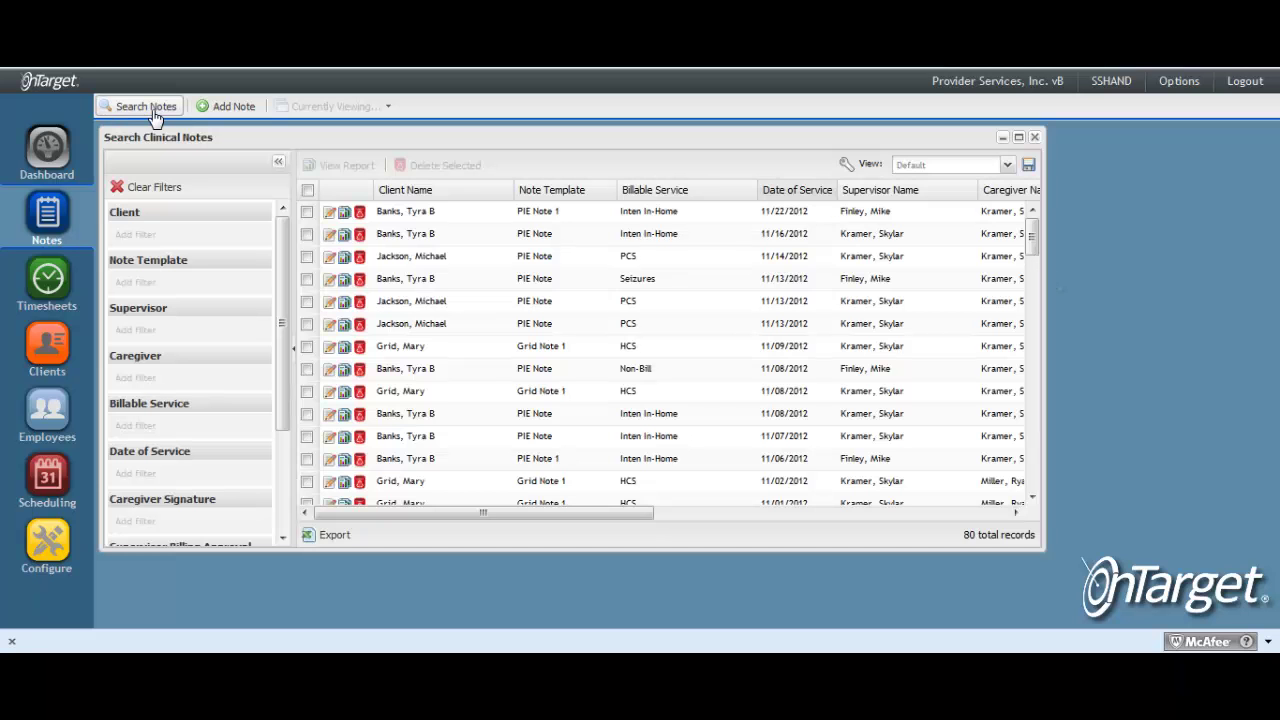
click(330, 214)
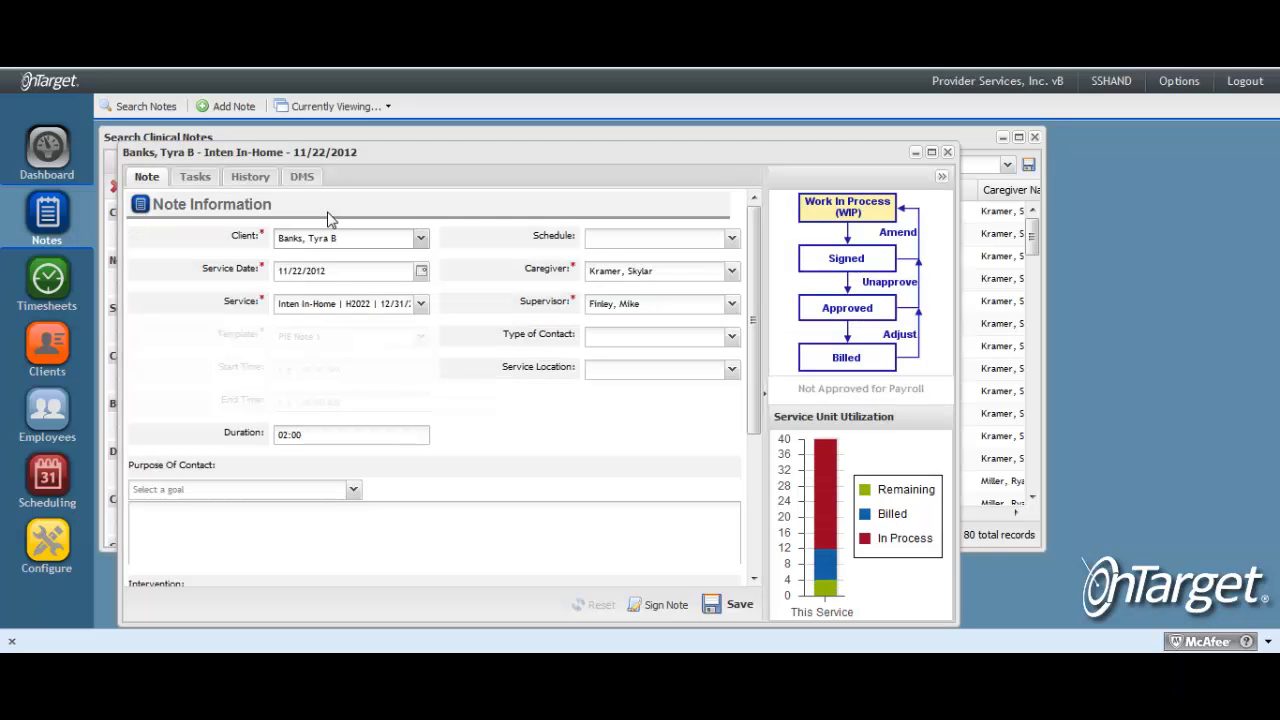
click(196, 180)
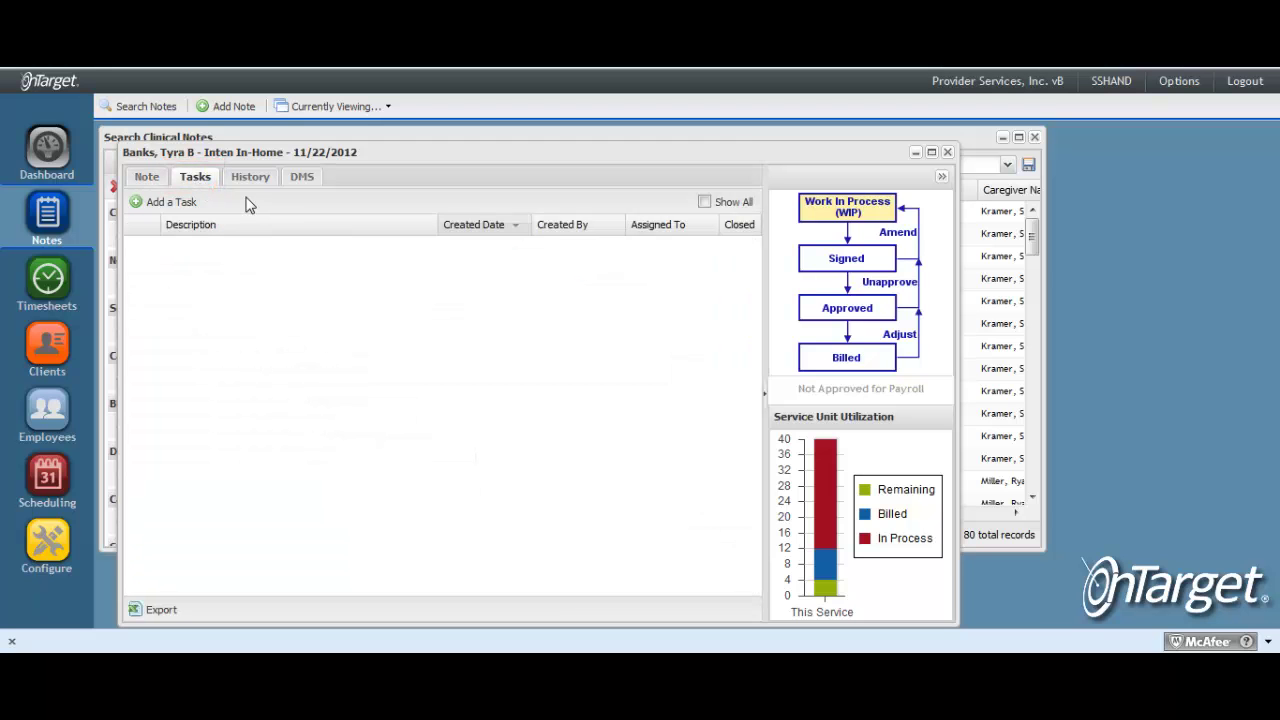
Step: Start a new task on the note, keep the note-writer as assignee, and leave the reminder date blank
click(168, 204)
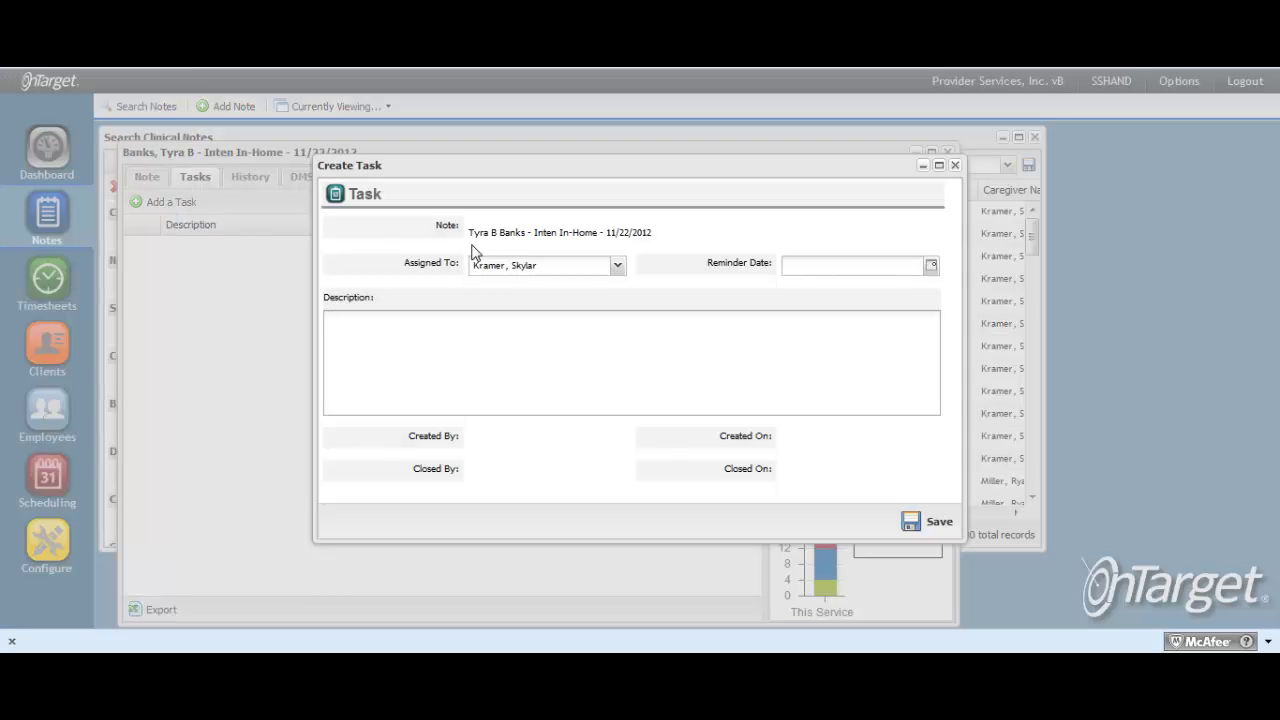
click(618, 266)
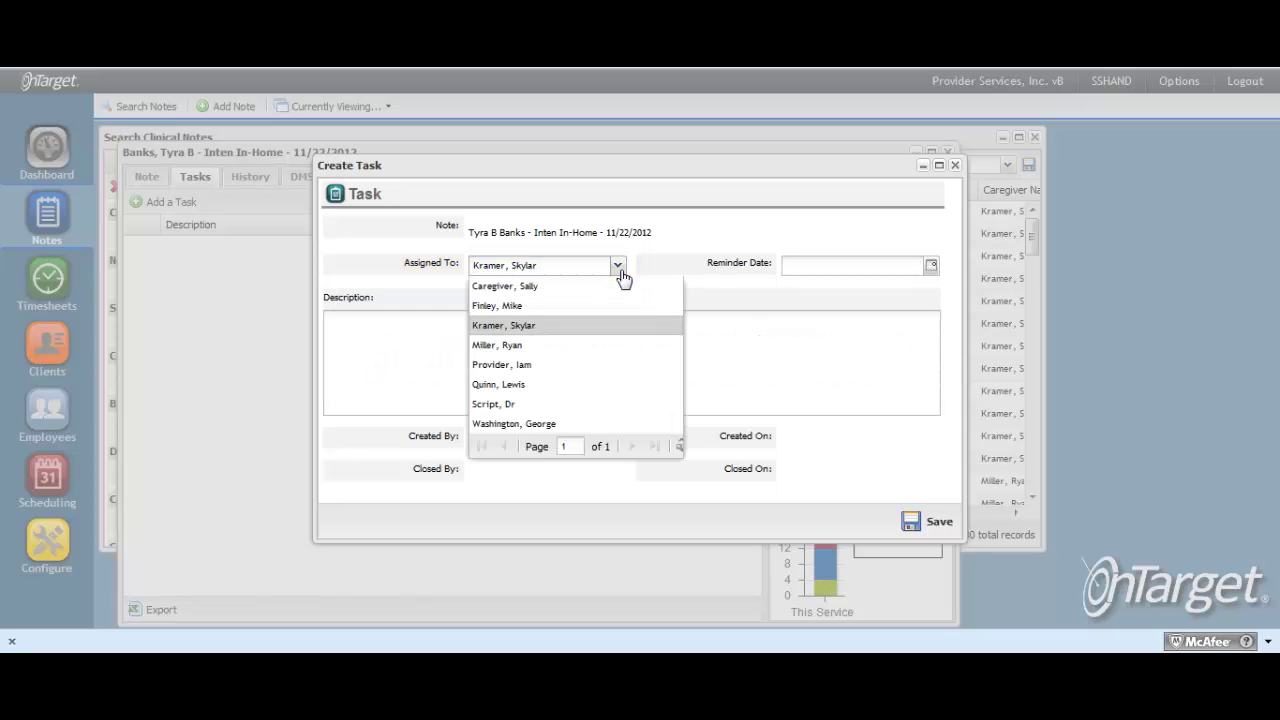
click(577, 328)
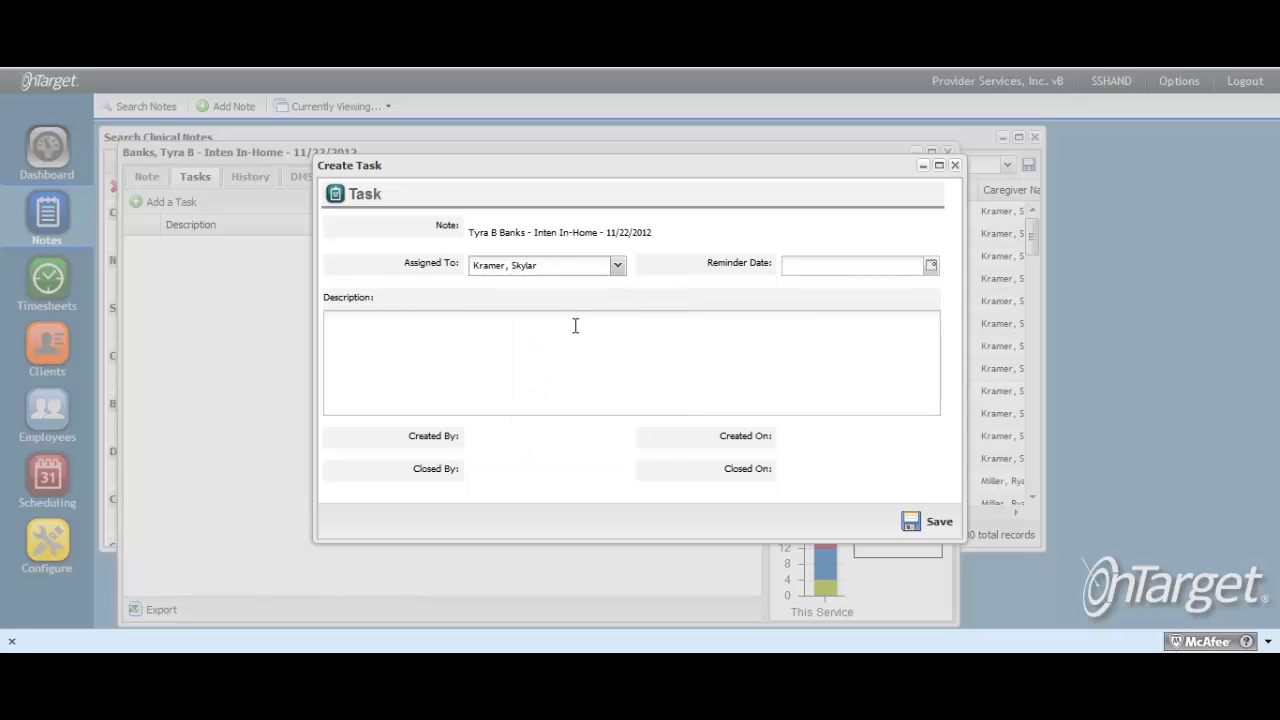
click(931, 268)
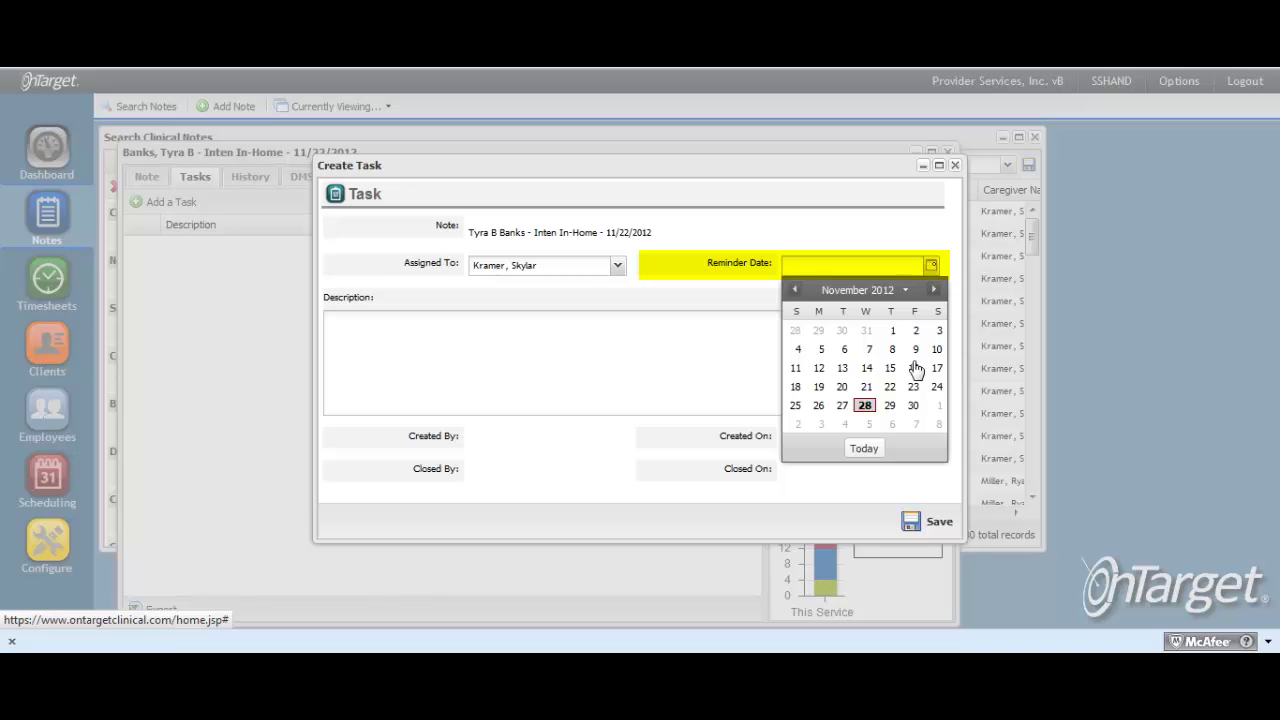
click(880, 490)
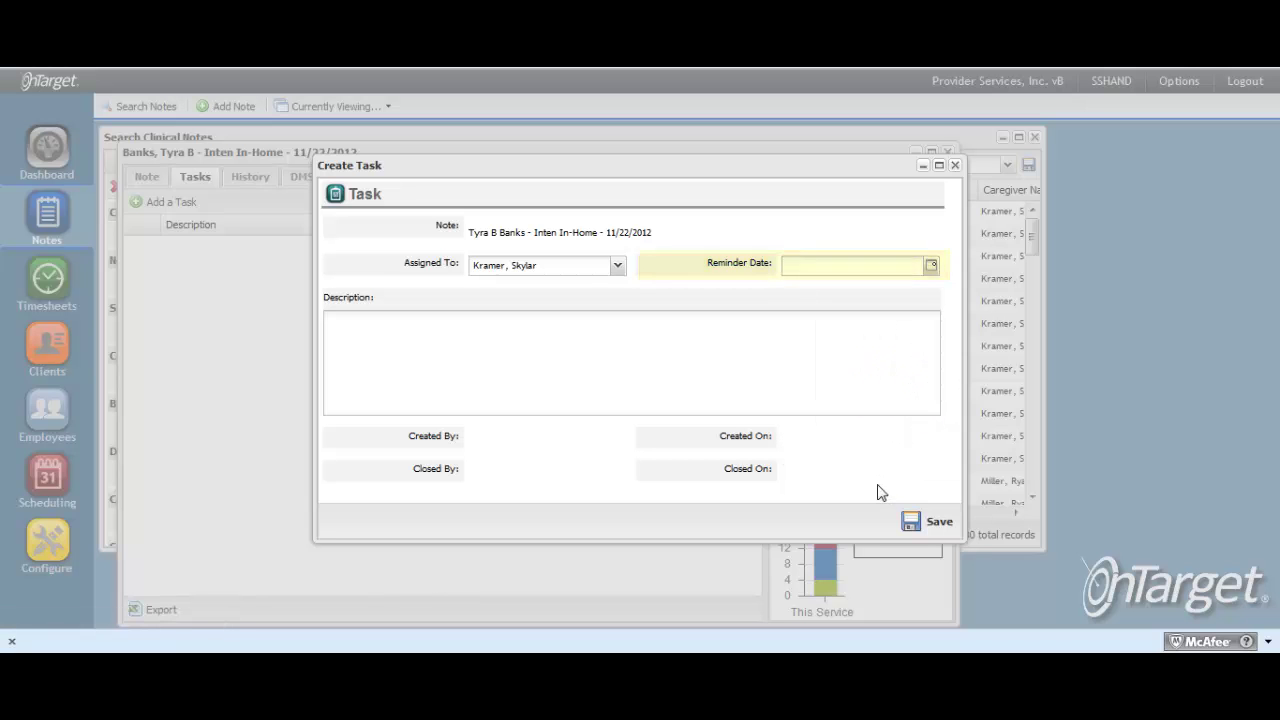
Step: Save the task described 'The note needs to documented with more details about the interventions provided...'
click(378, 337)
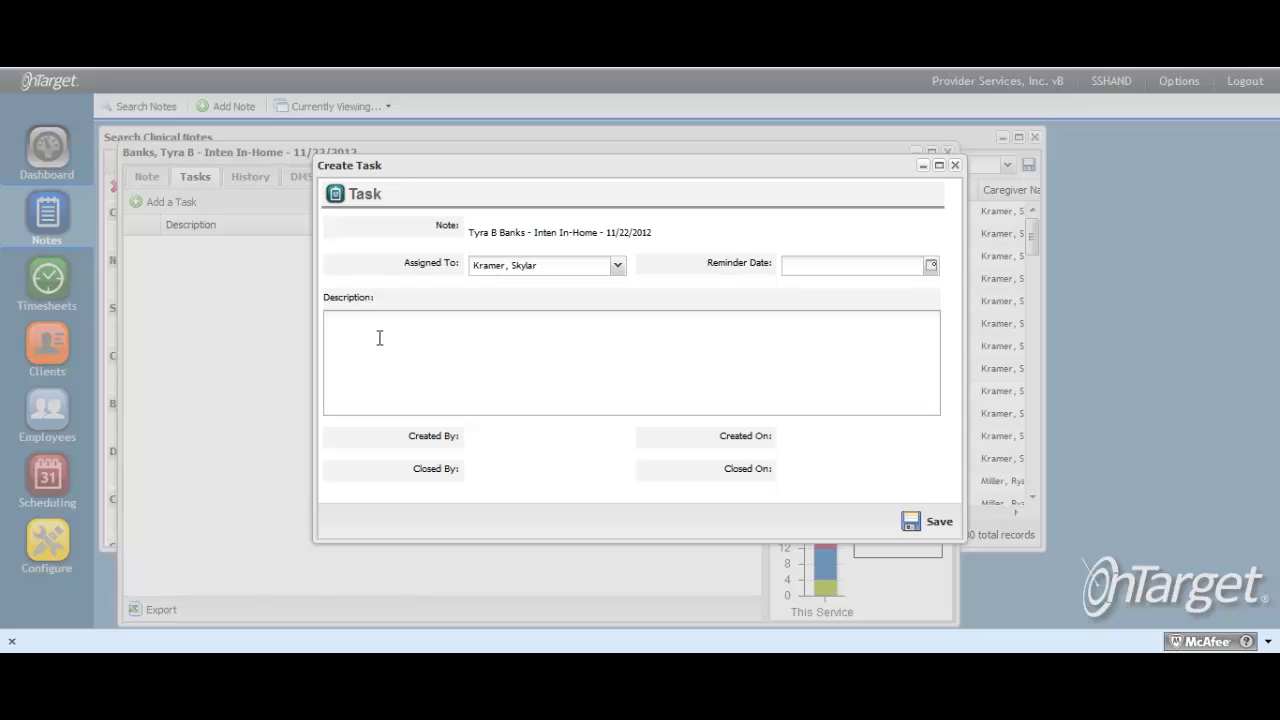
text(The note needs to documented with more details about the interventions provided. I can not approve this note until that has b)
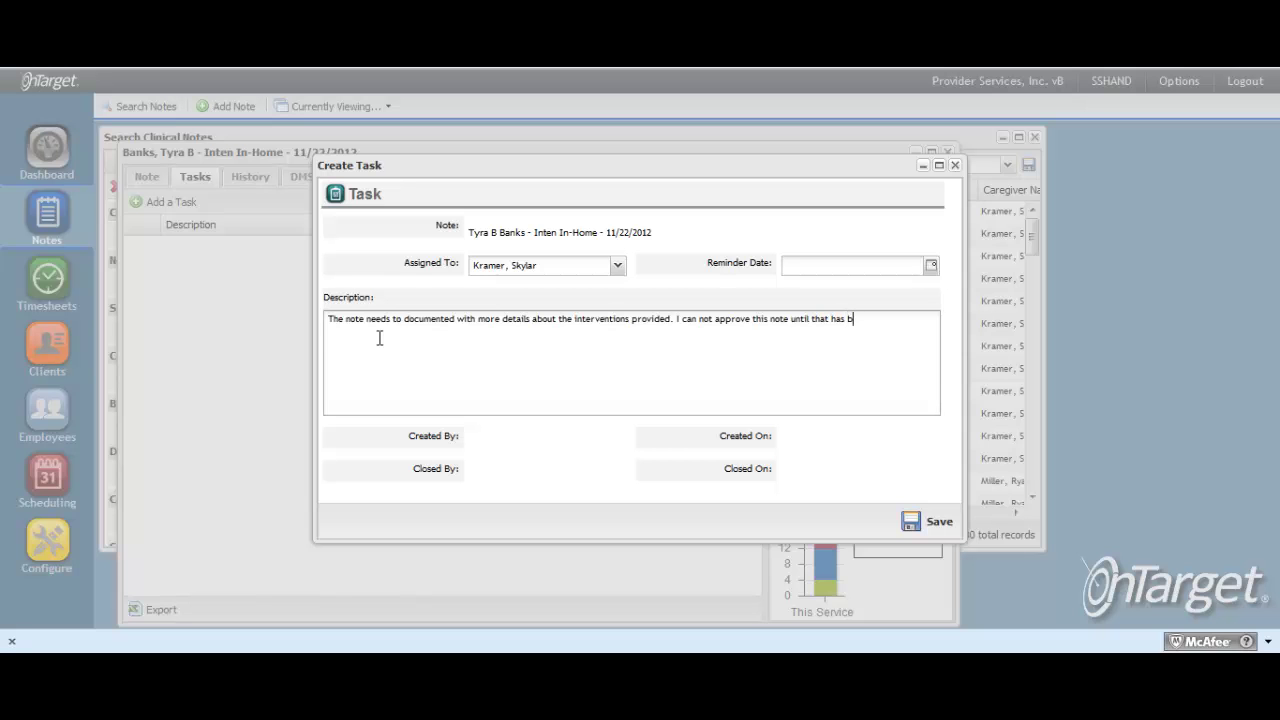
text(een completed.)
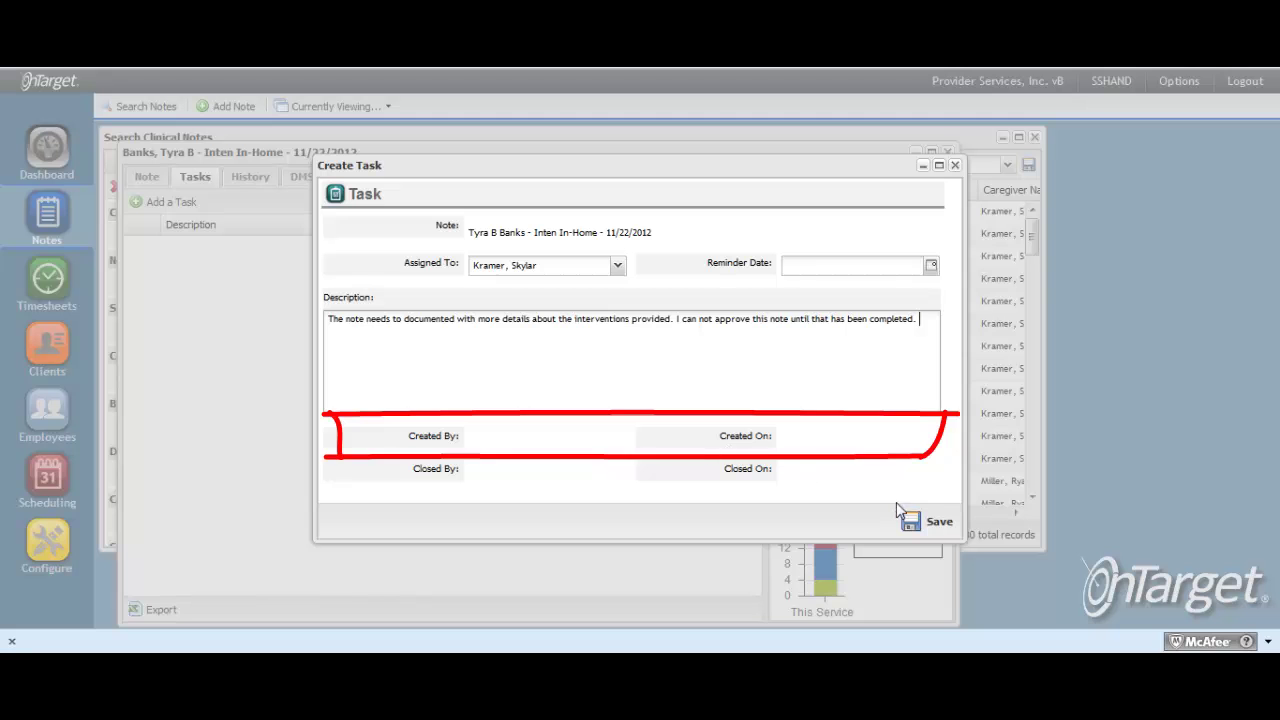
click(935, 527)
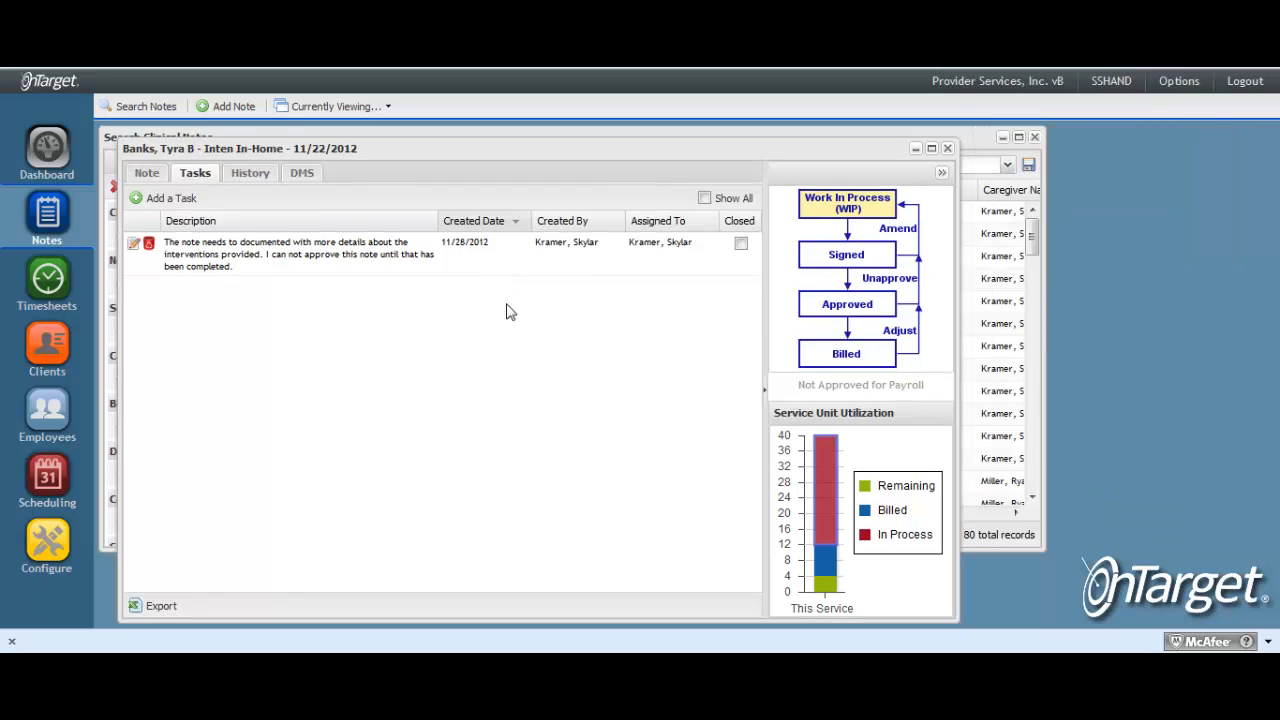
Step: Save the dashboard layout with the Unsigned/Unapproved Notes and My Tasks panels
click(50, 158)
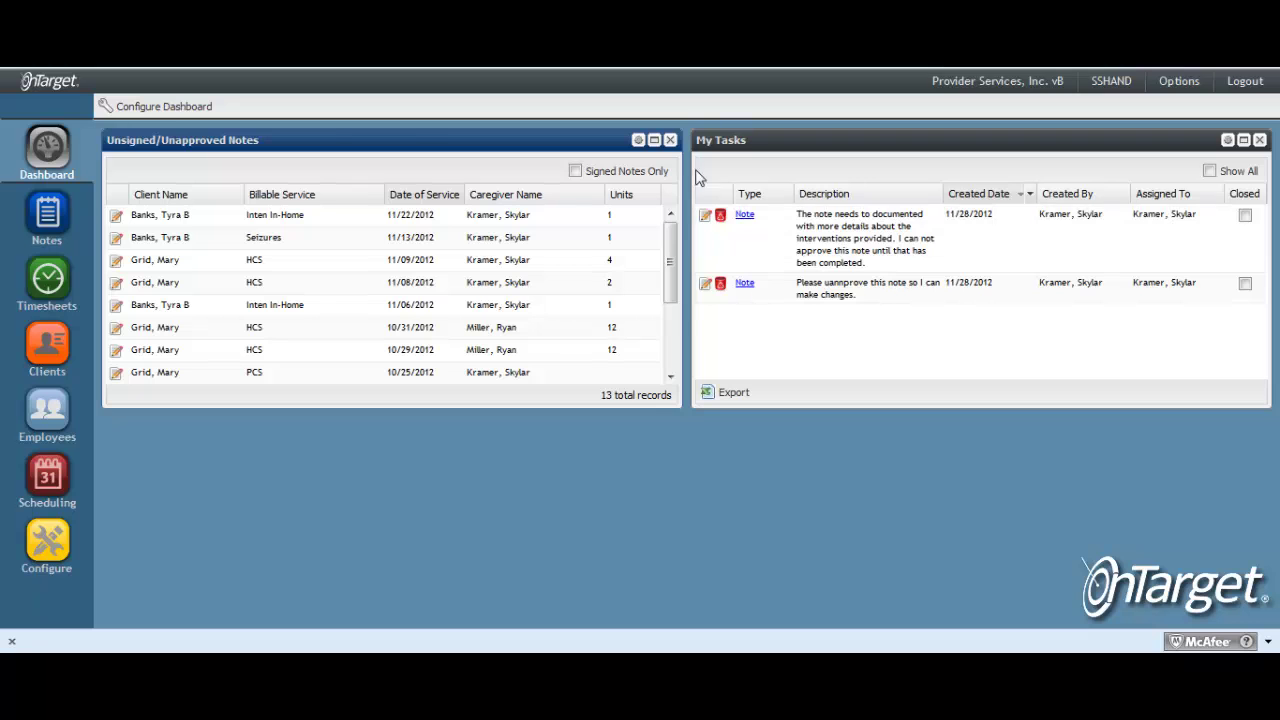
click(167, 107)
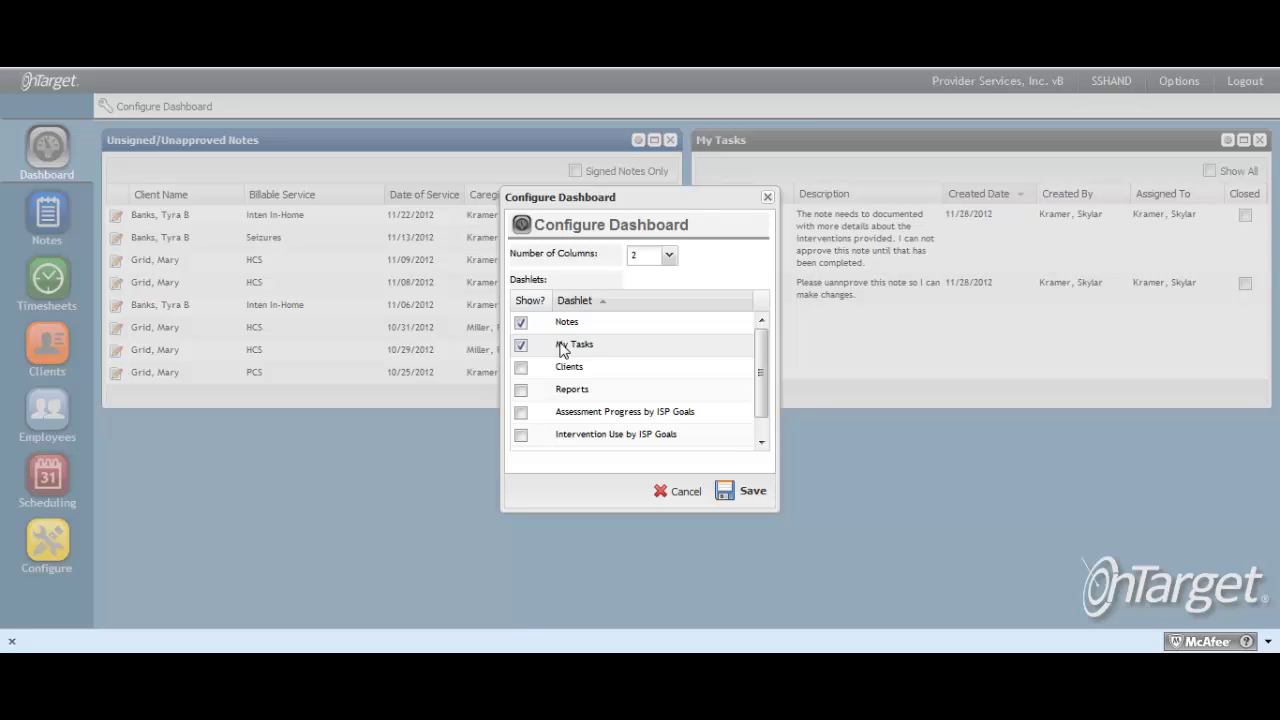
click(749, 492)
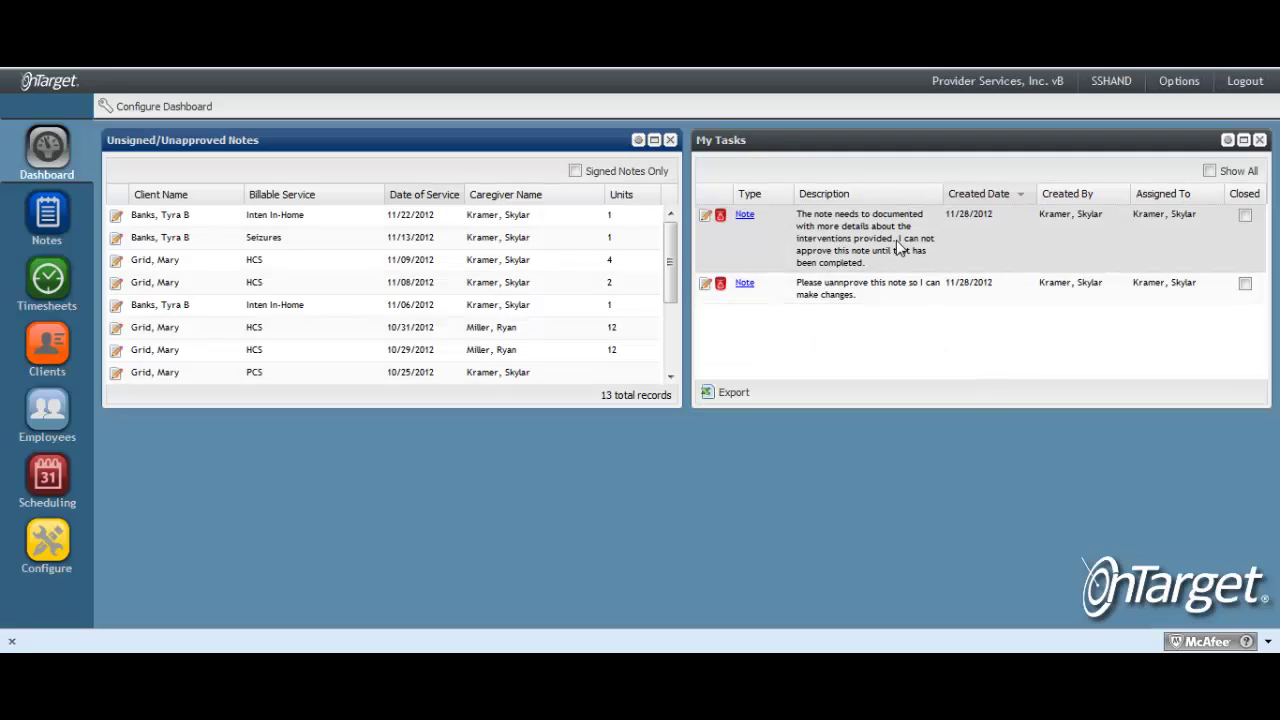
Step: Review the new intervention-detail task from My Tasks without changing it
double_click(899, 247)
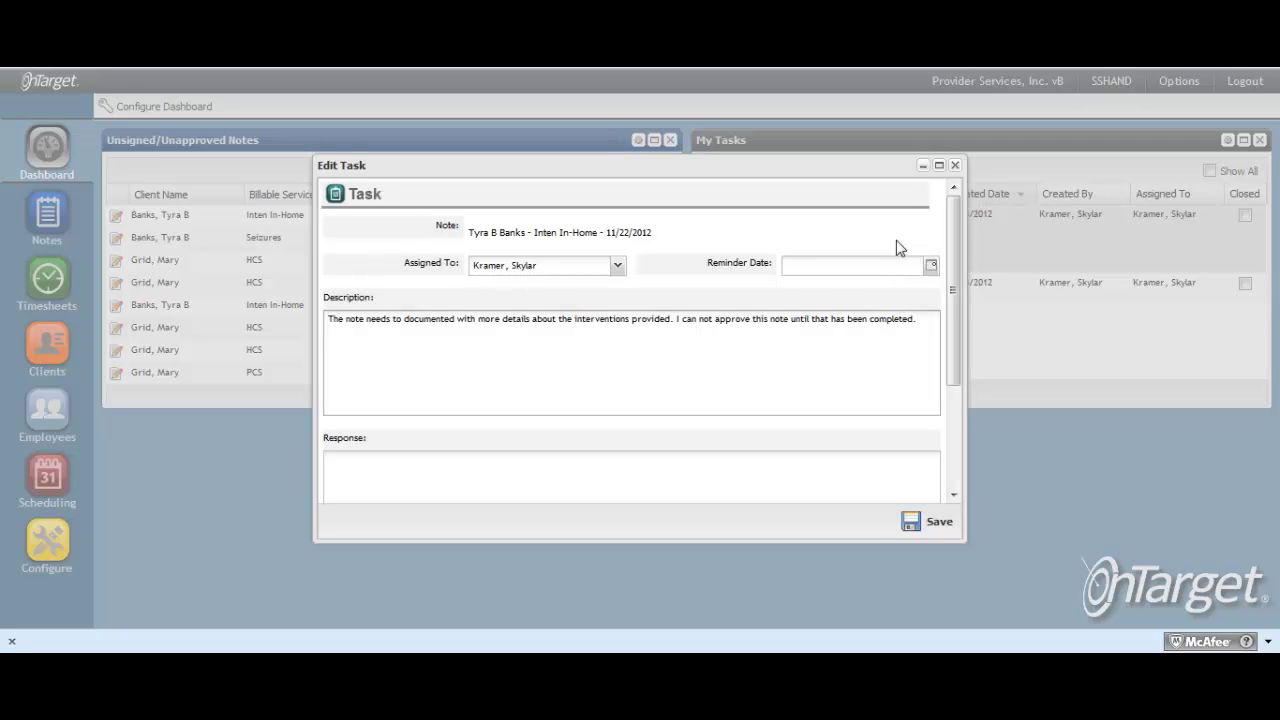
click(553, 467)
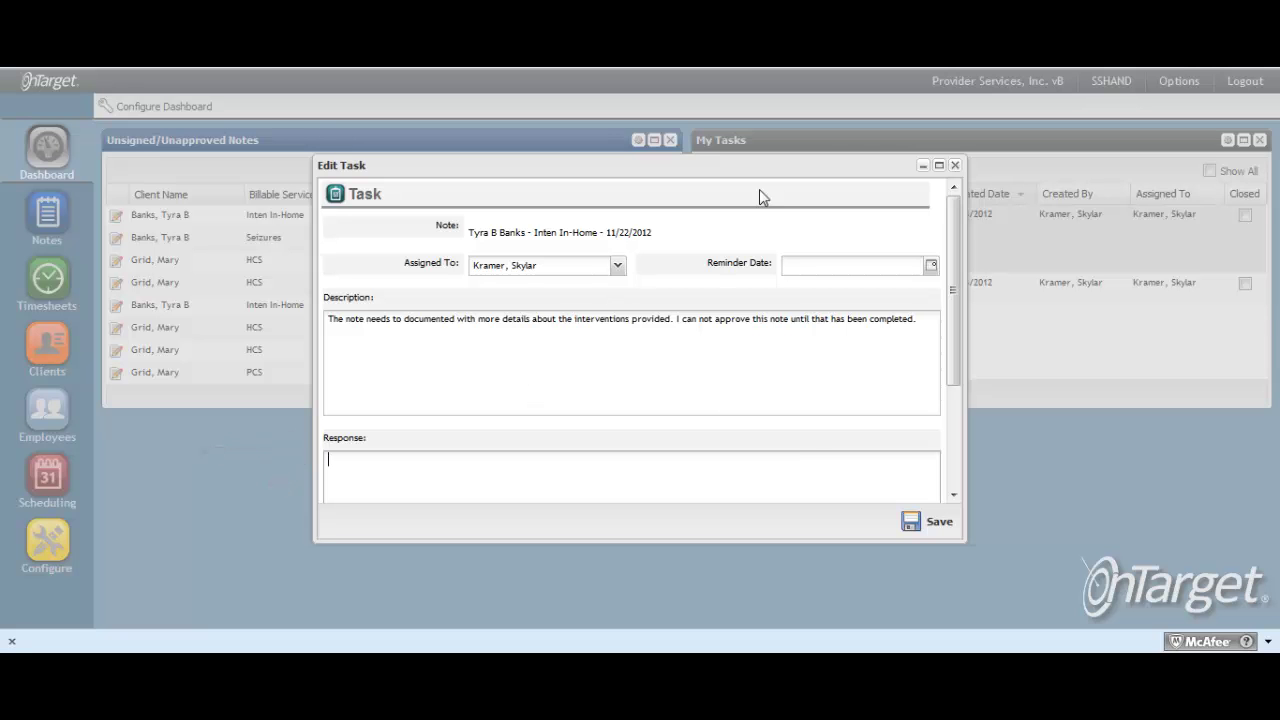
click(955, 166)
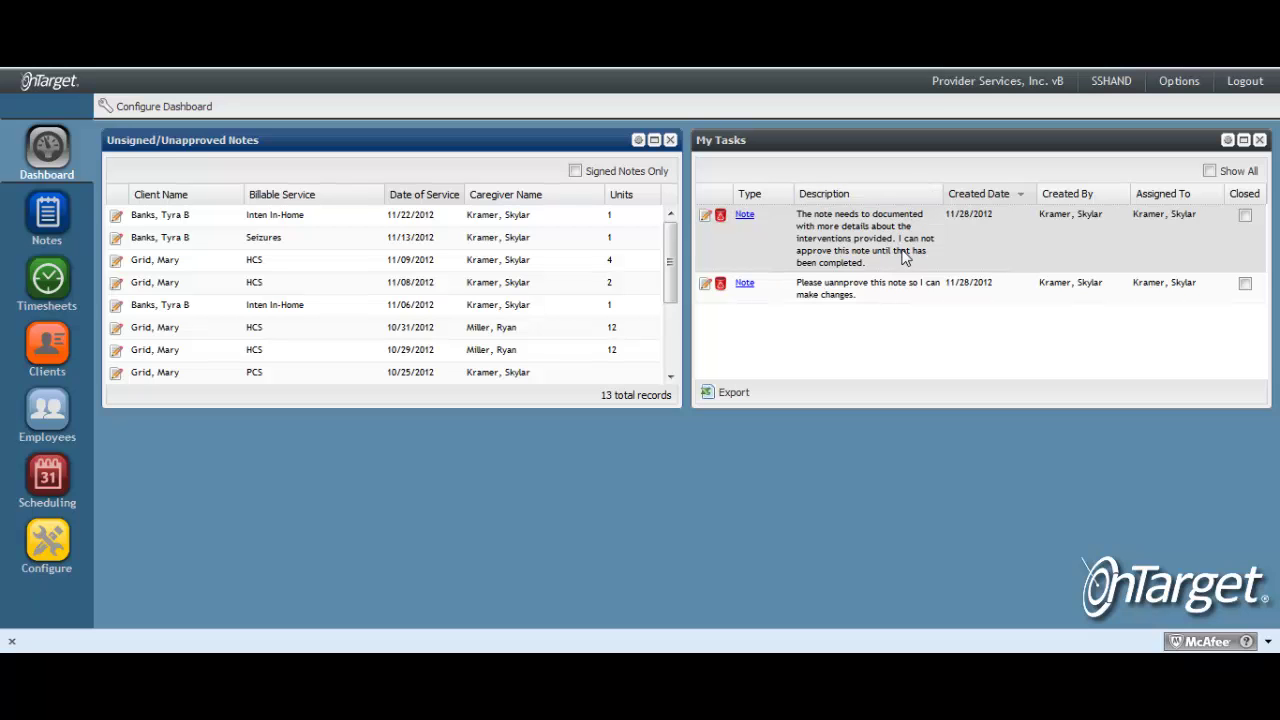
Step: From the linked note's task list, reassign the intervention-detail task to another staff member
click(745, 215)
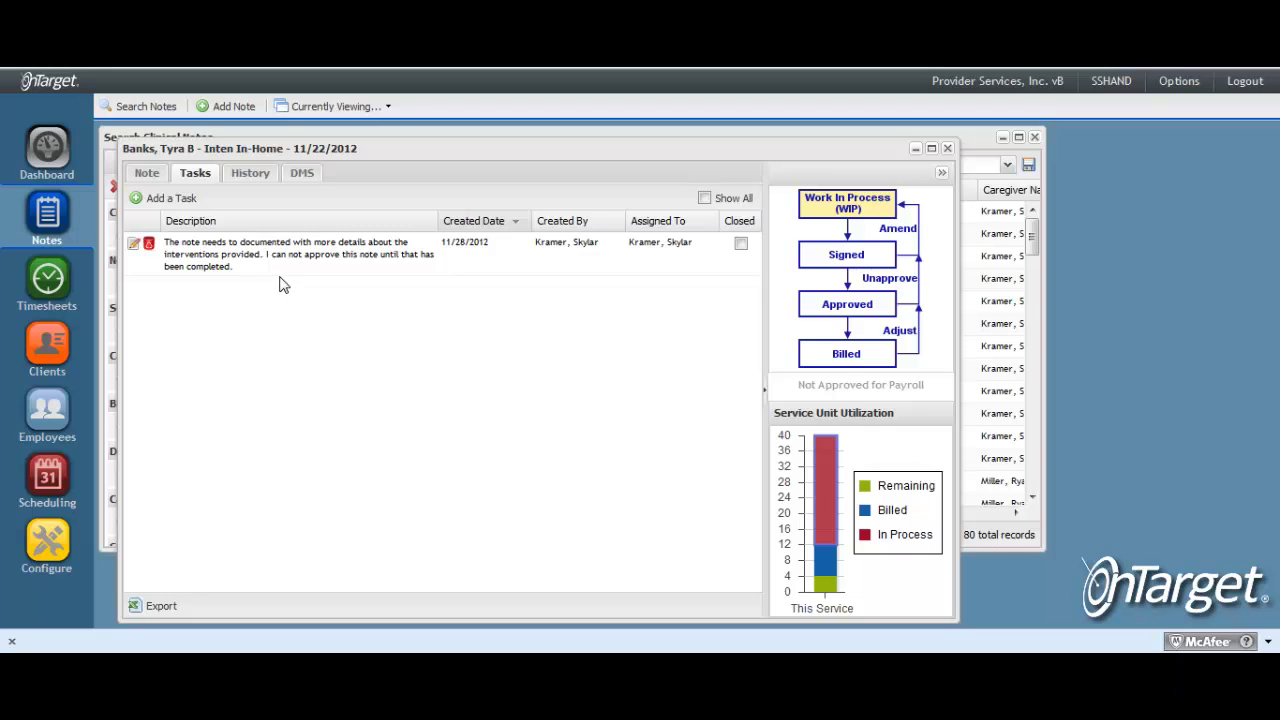
click(145, 175)
double_click(213, 260)
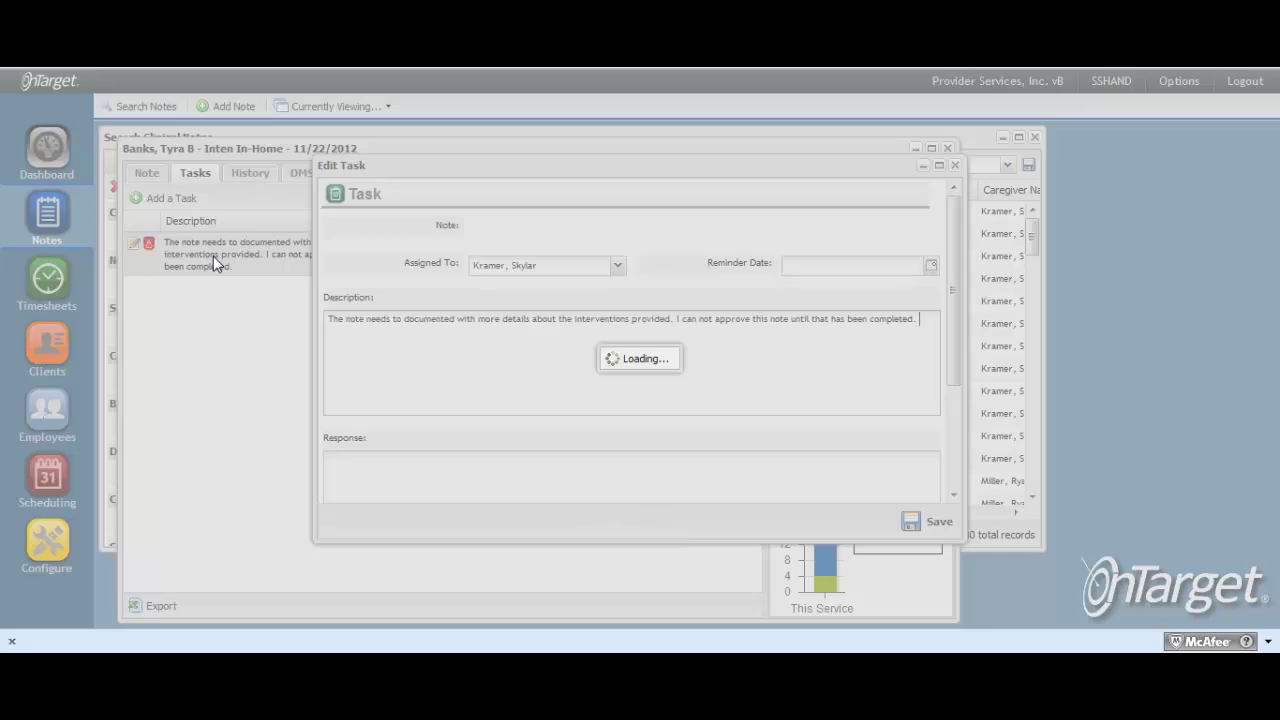
scroll(355, 401, down, 2)
scroll(355, 401, down, 1)
click(355, 371)
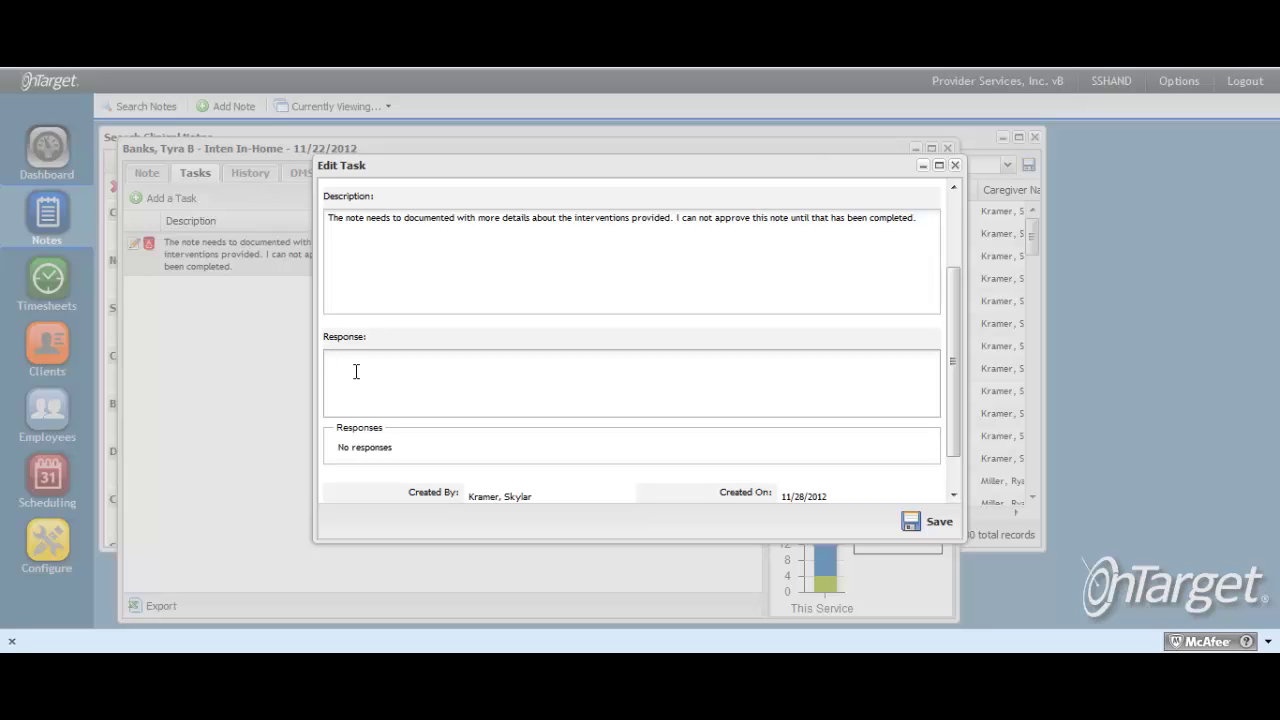
scroll(389, 340, up, 3)
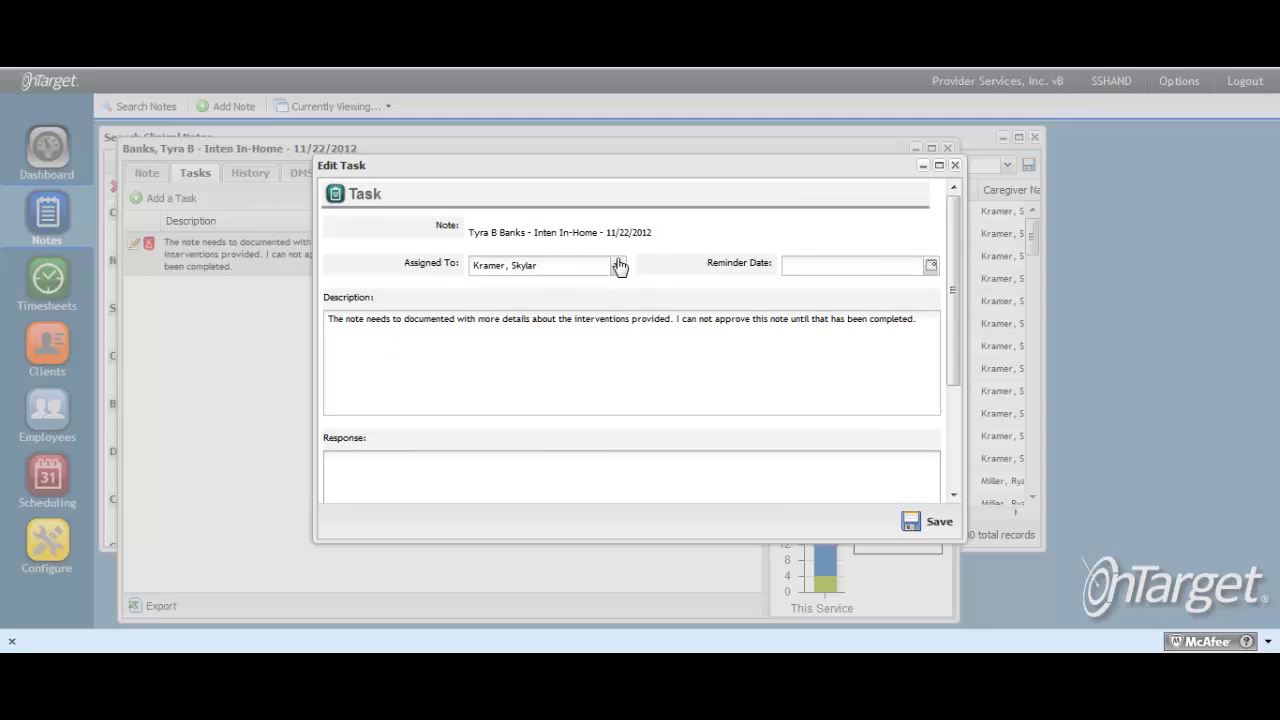
scroll(617, 266, up, 1)
click(955, 167)
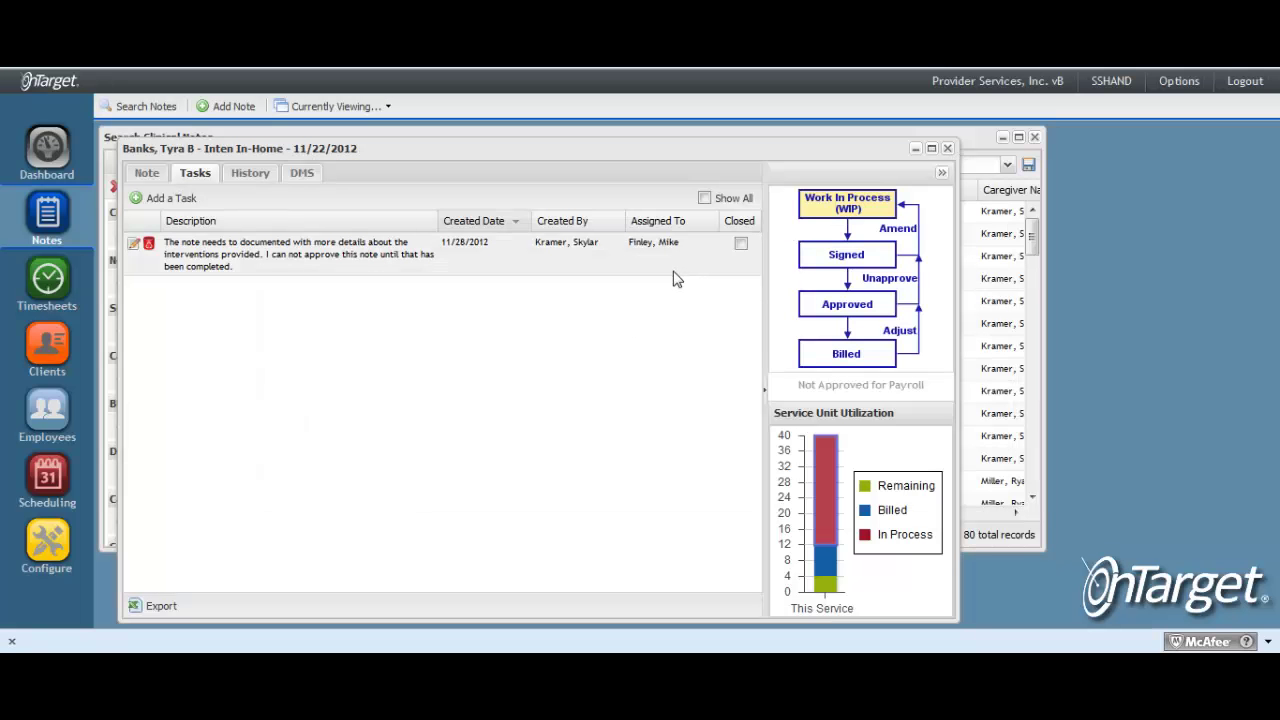
Step: Mark the intervention-detail task closed, review it with Show All checked, then close the note
click(741, 245)
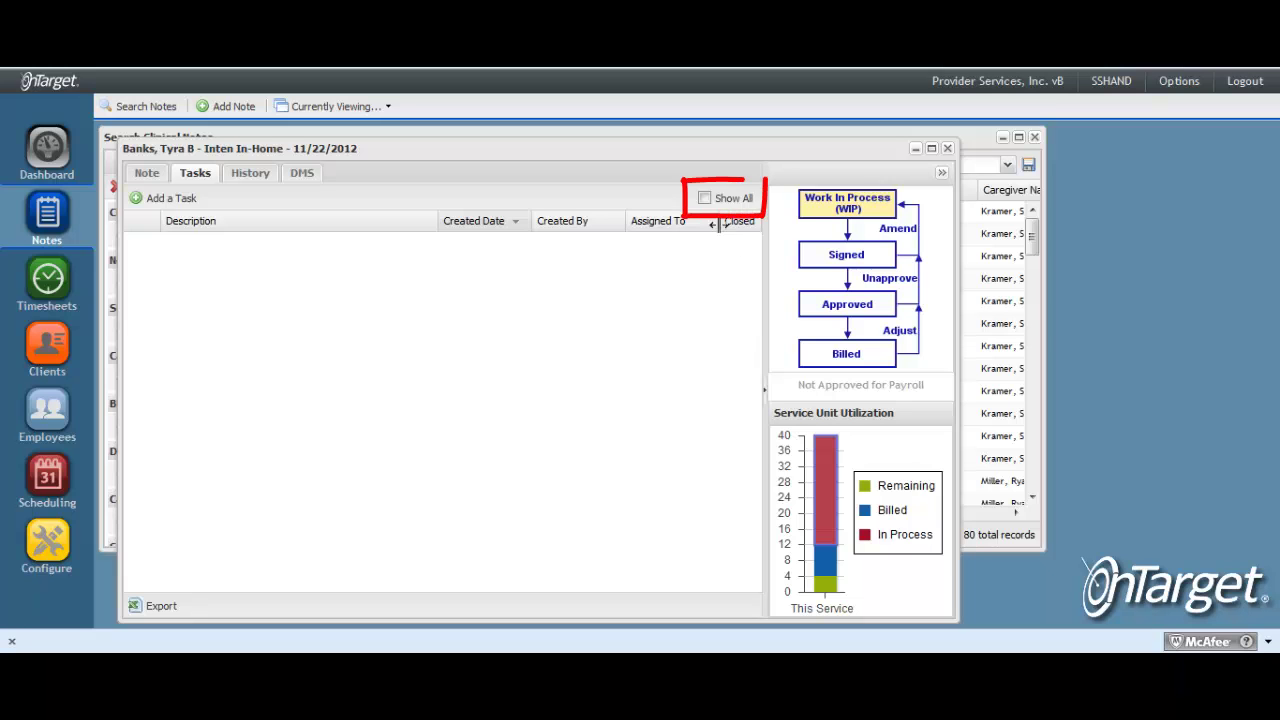
click(705, 199)
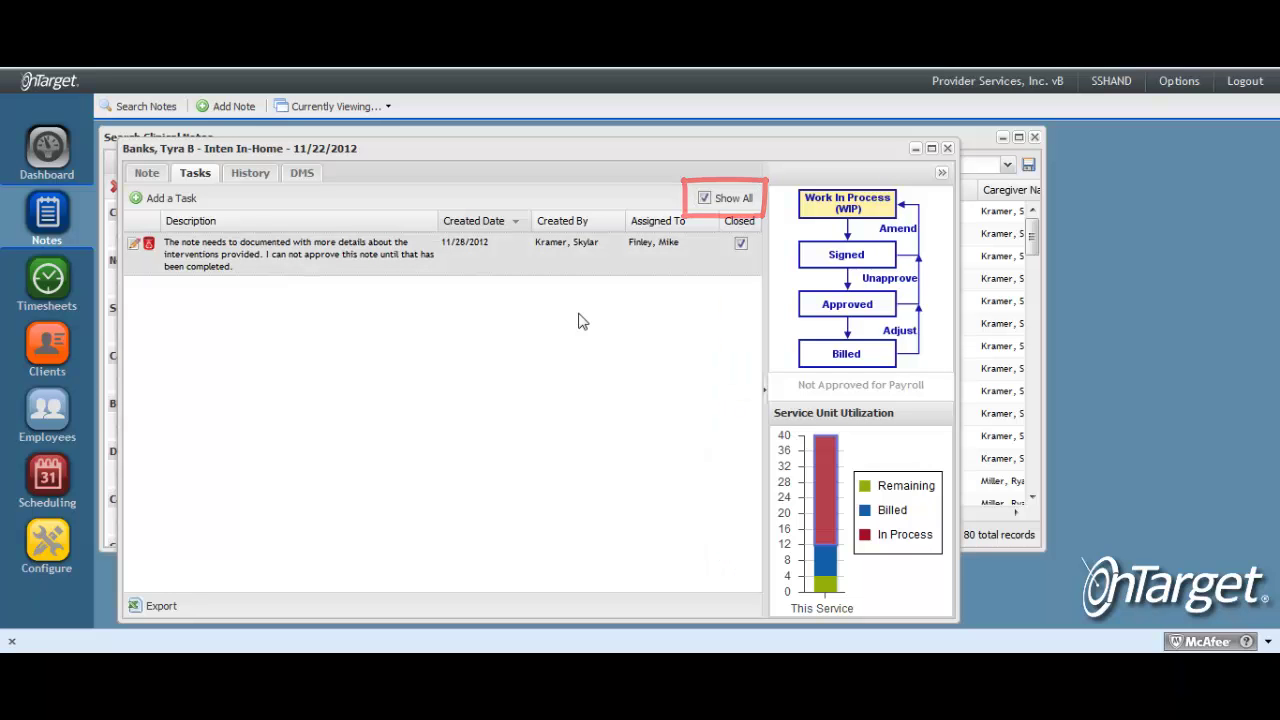
double_click(590, 258)
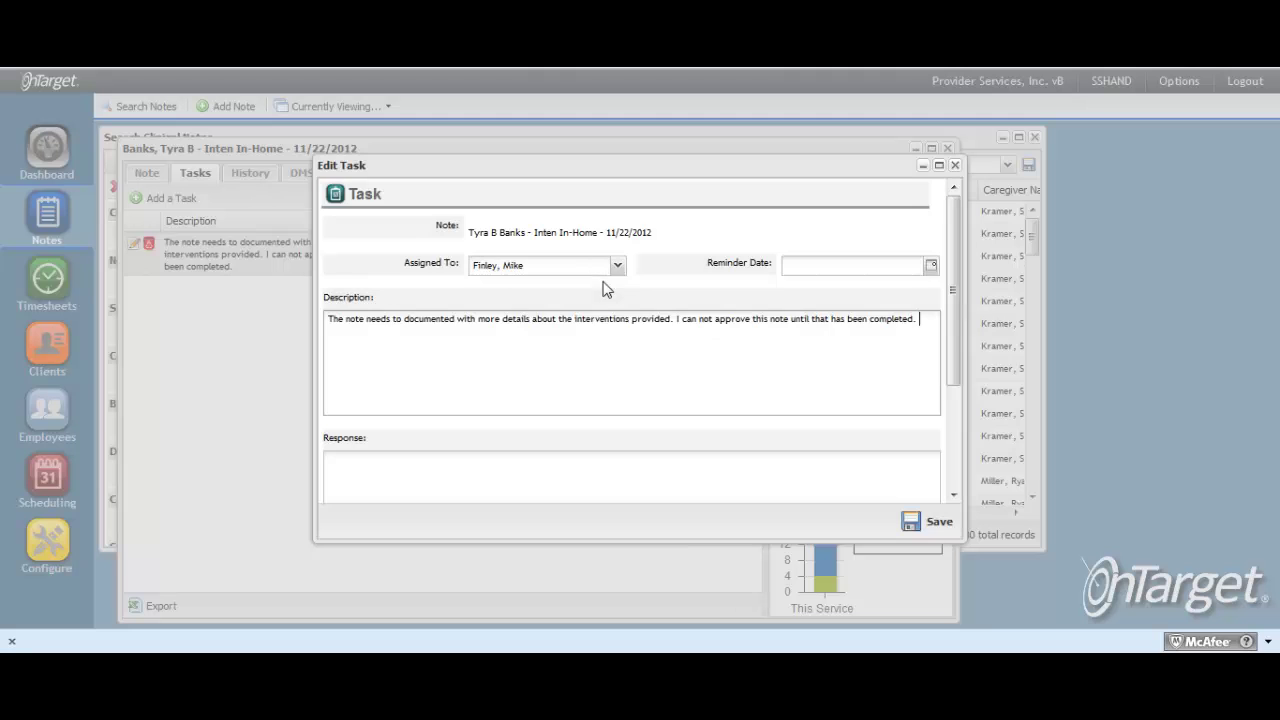
drag(956, 317, 952, 433)
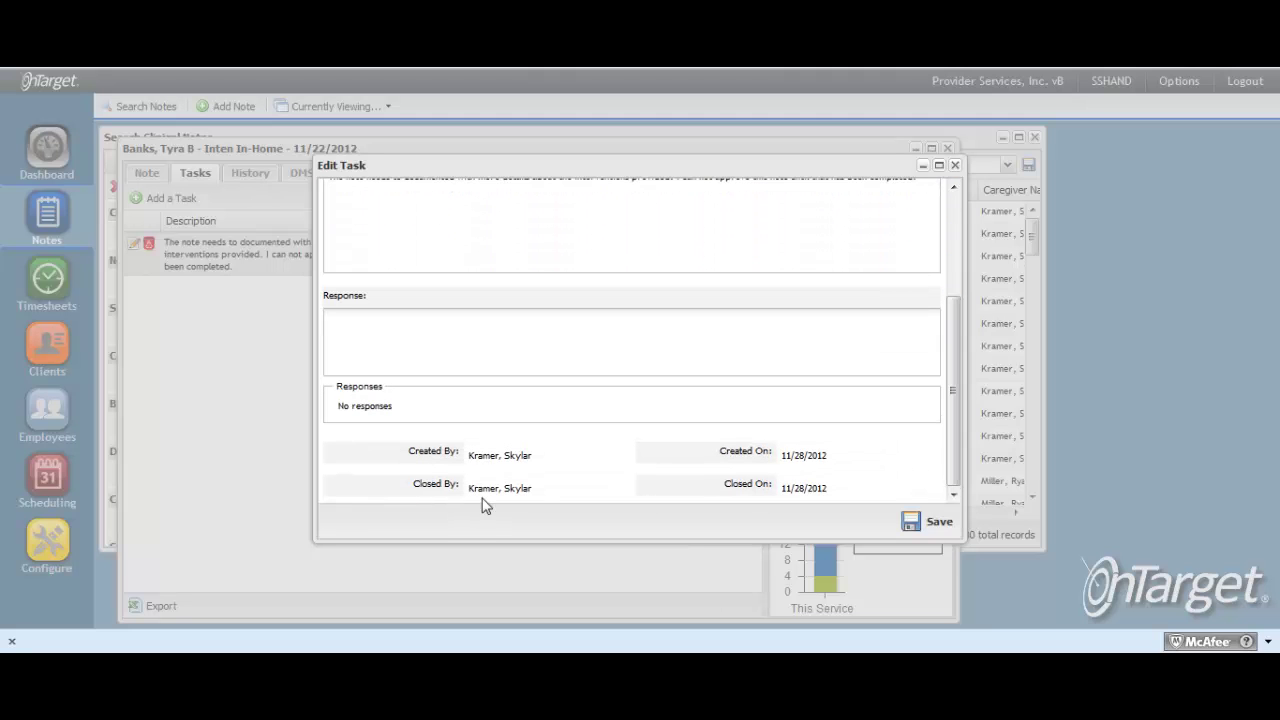
click(955, 166)
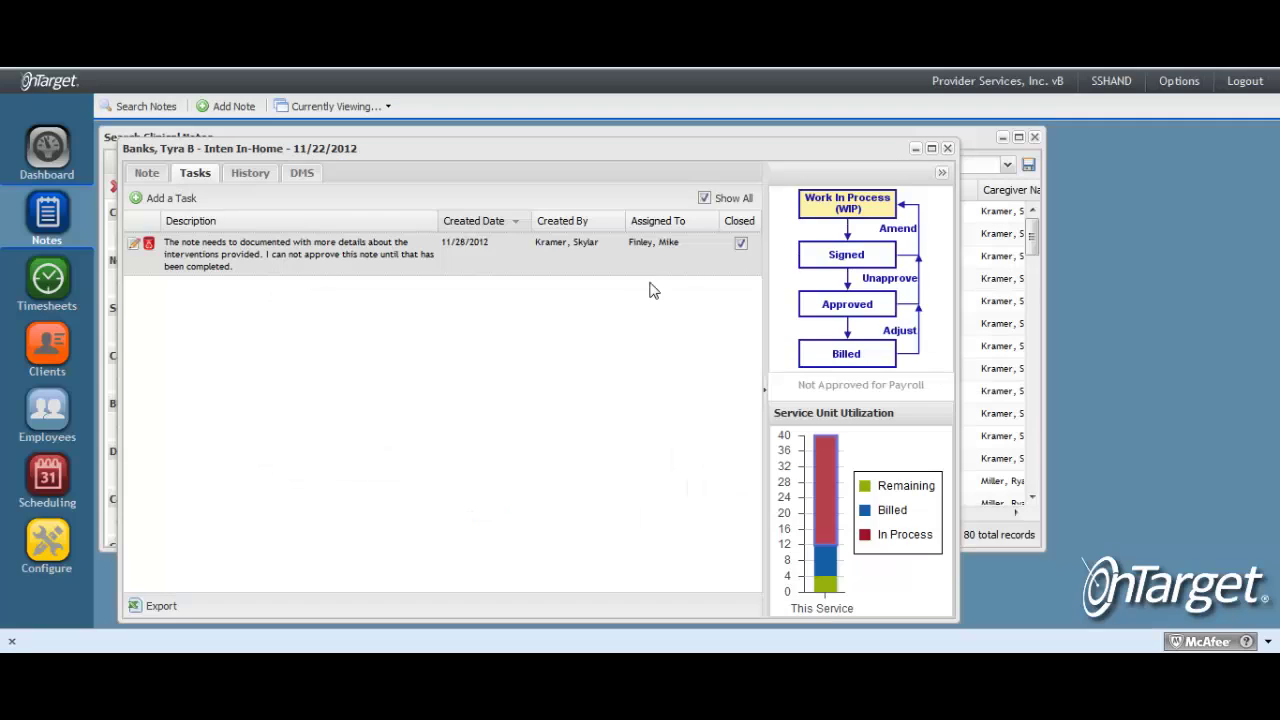
key(Escape)
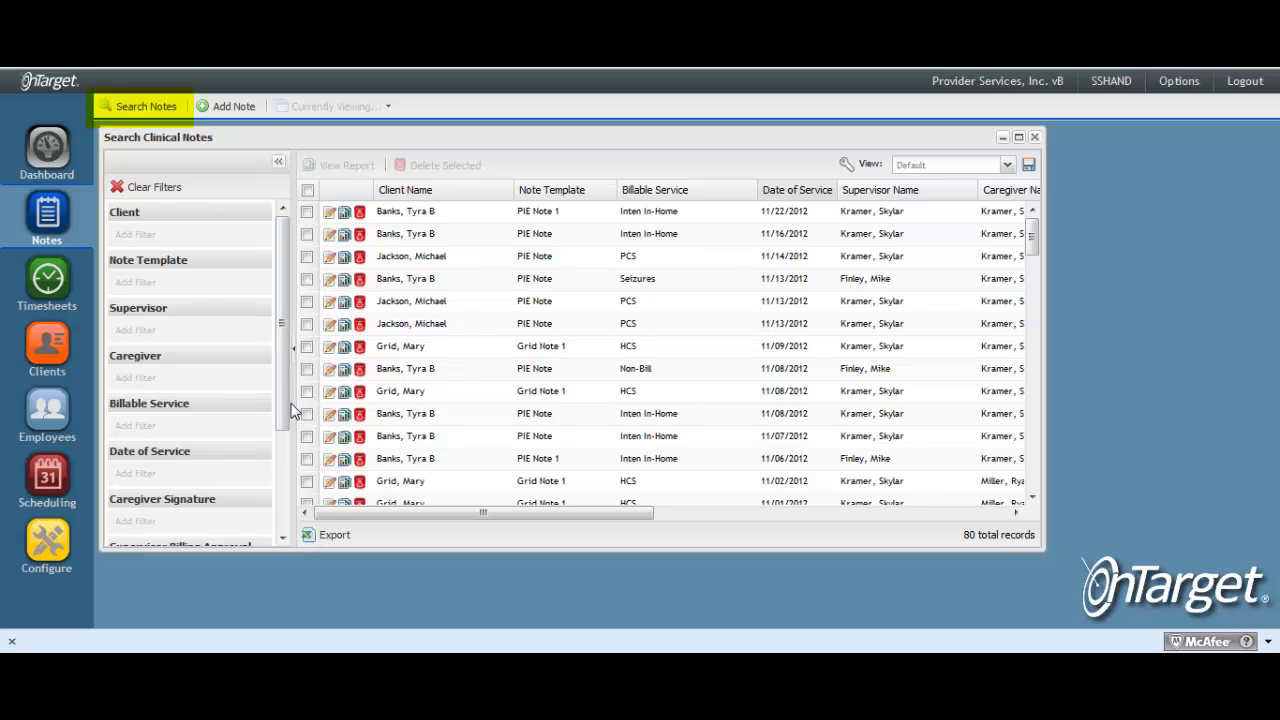
Step: Filter the clinical notes search by Tasks to Notes With Open Tasks
drag(281, 411, 283, 522)
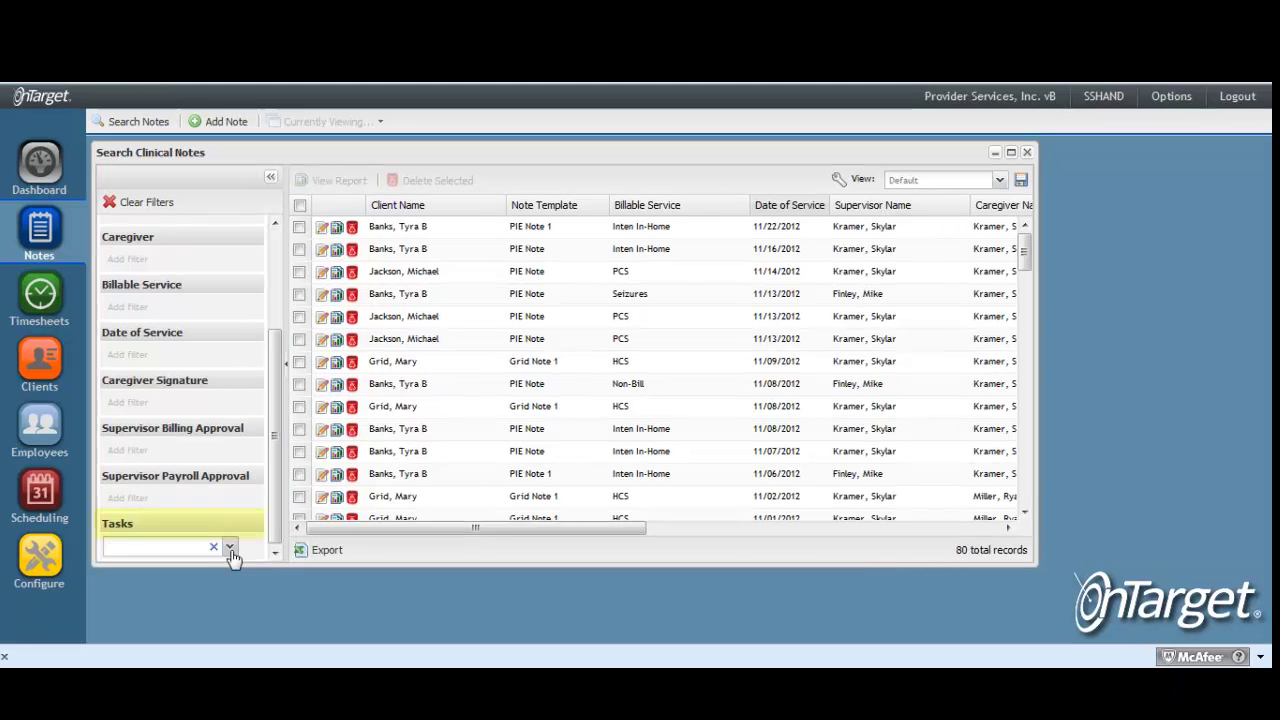
click(238, 531)
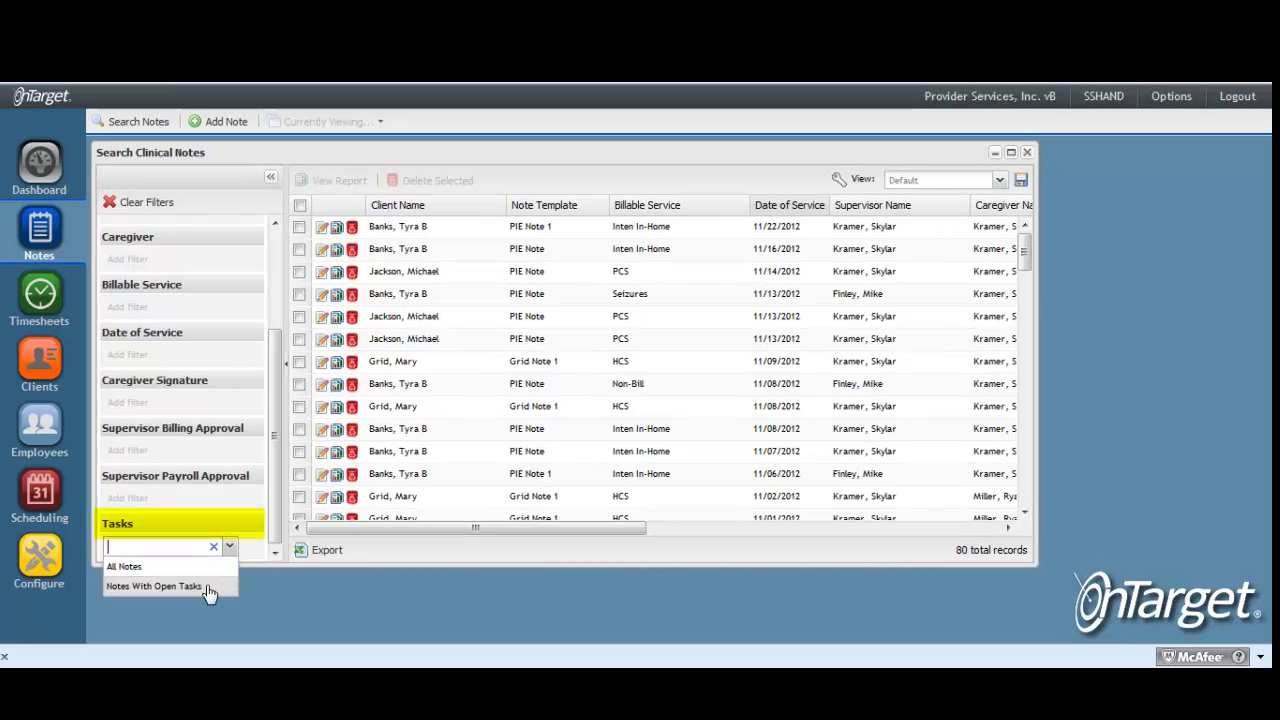
click(170, 586)
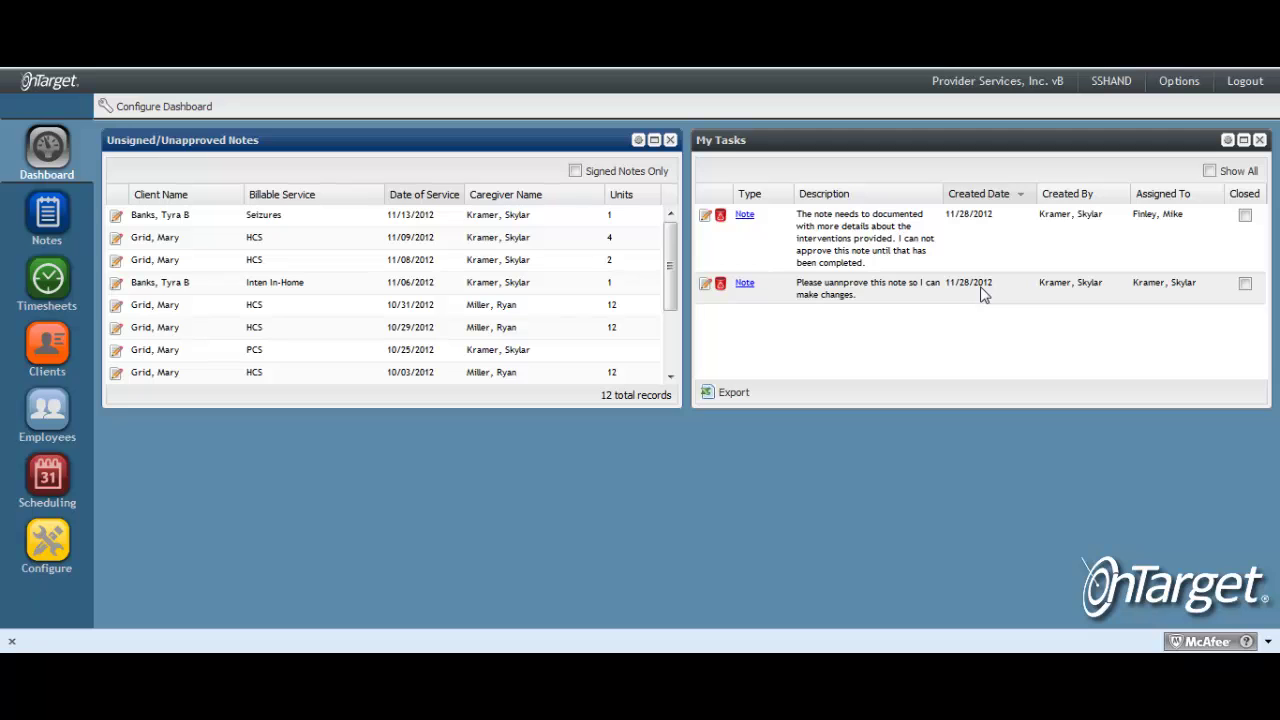
Step: Include closed tasks in the dashboard's My Tasks list and scroll through them
click(1209, 172)
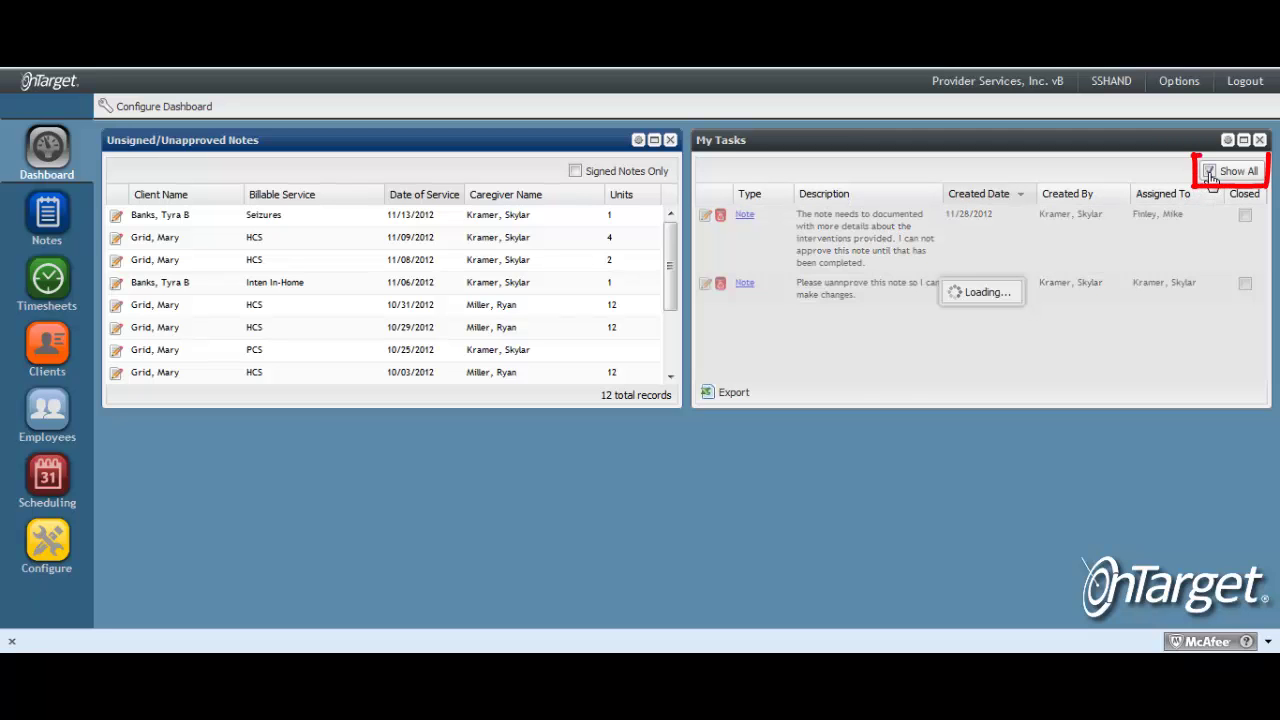
scroll(1215, 285, down, 3)
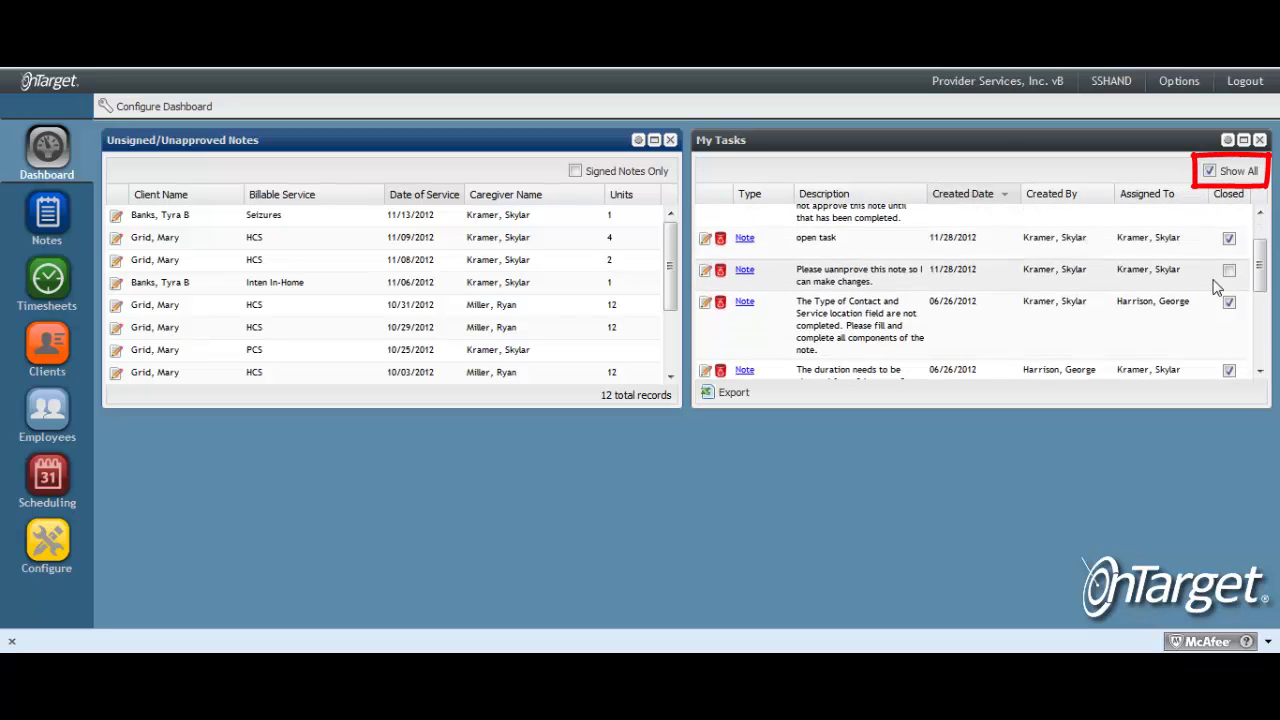
scroll(1213, 297, down, 4)
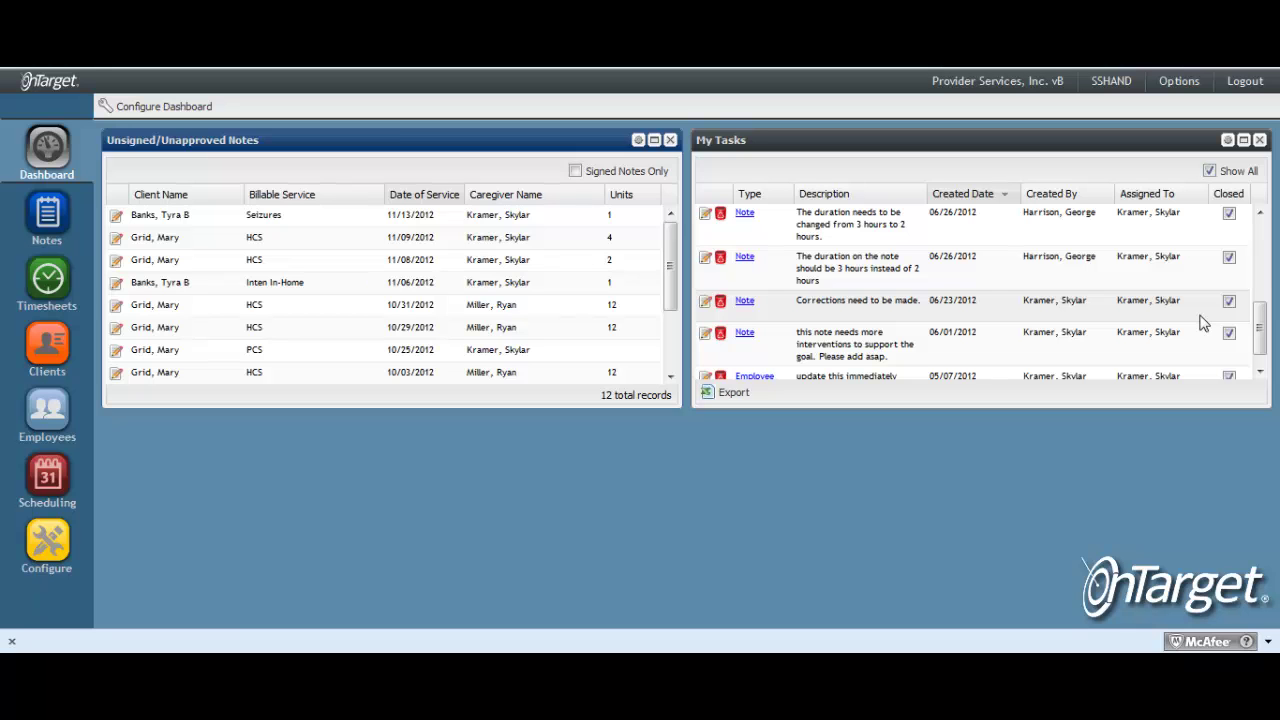
Step: Turn on Receive email notifications in Options > Preferences and save it
click(1176, 81)
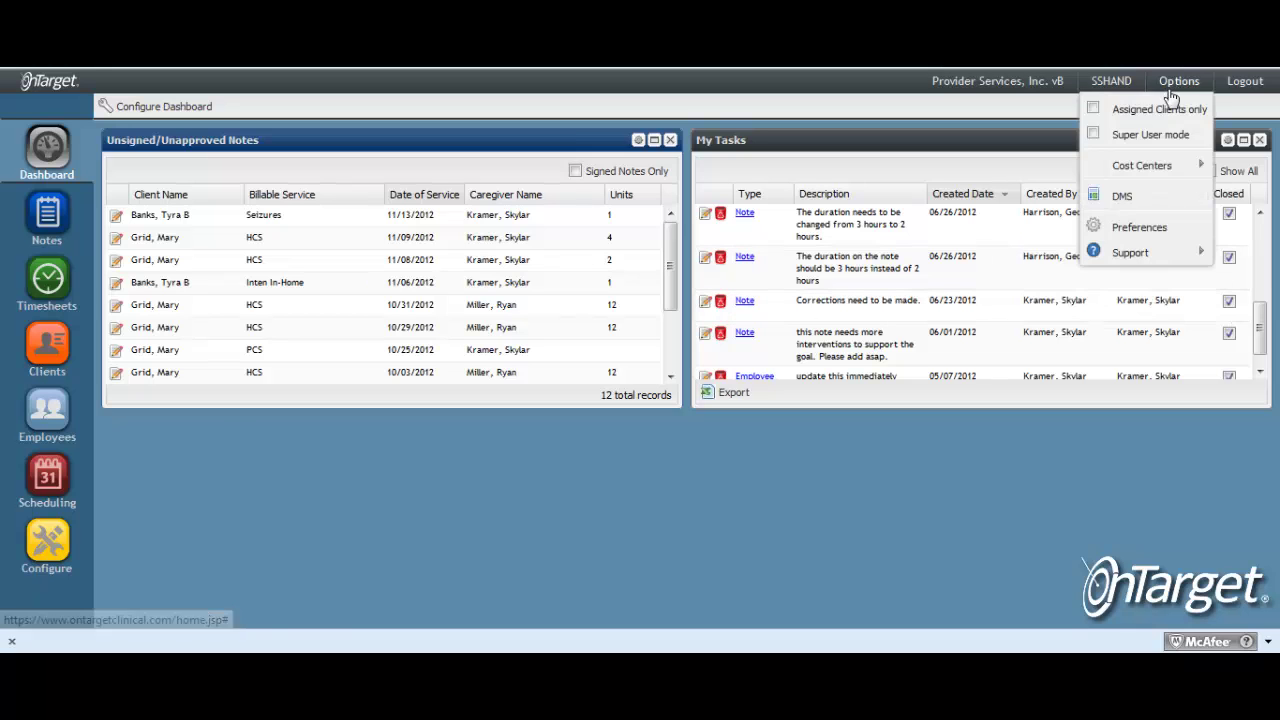
click(1135, 228)
click(539, 225)
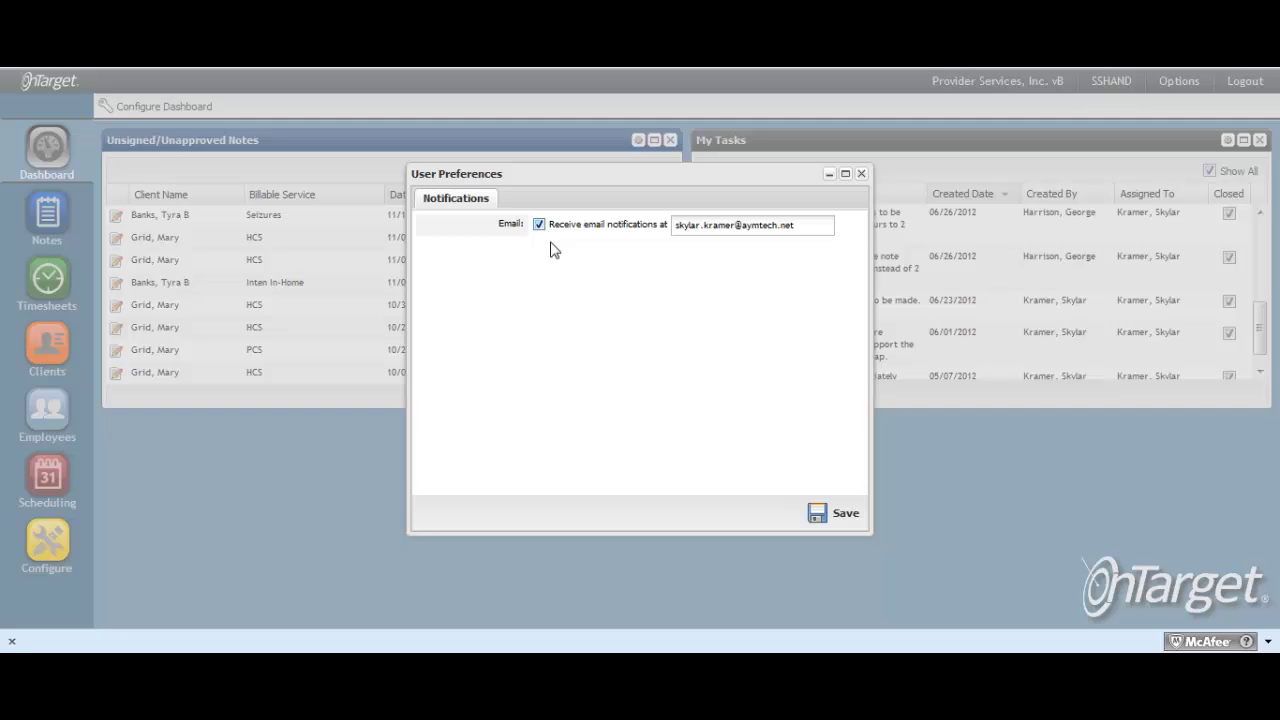
click(831, 516)
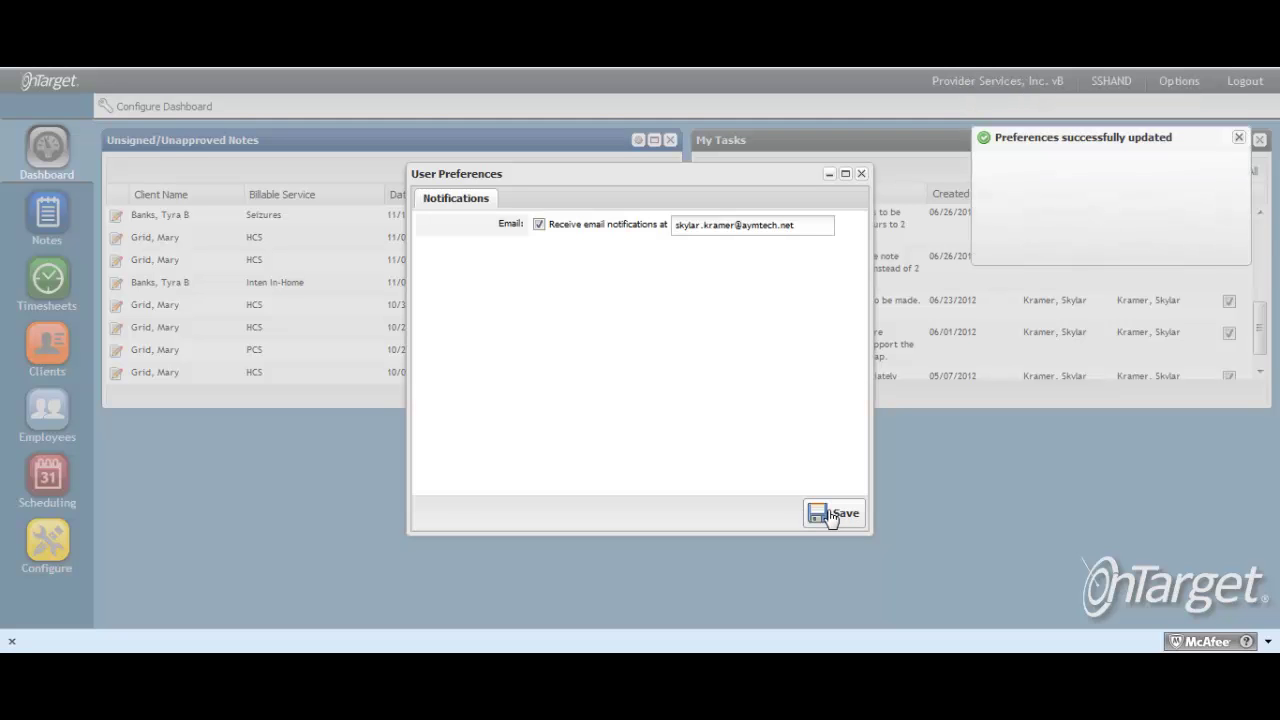
click(862, 174)
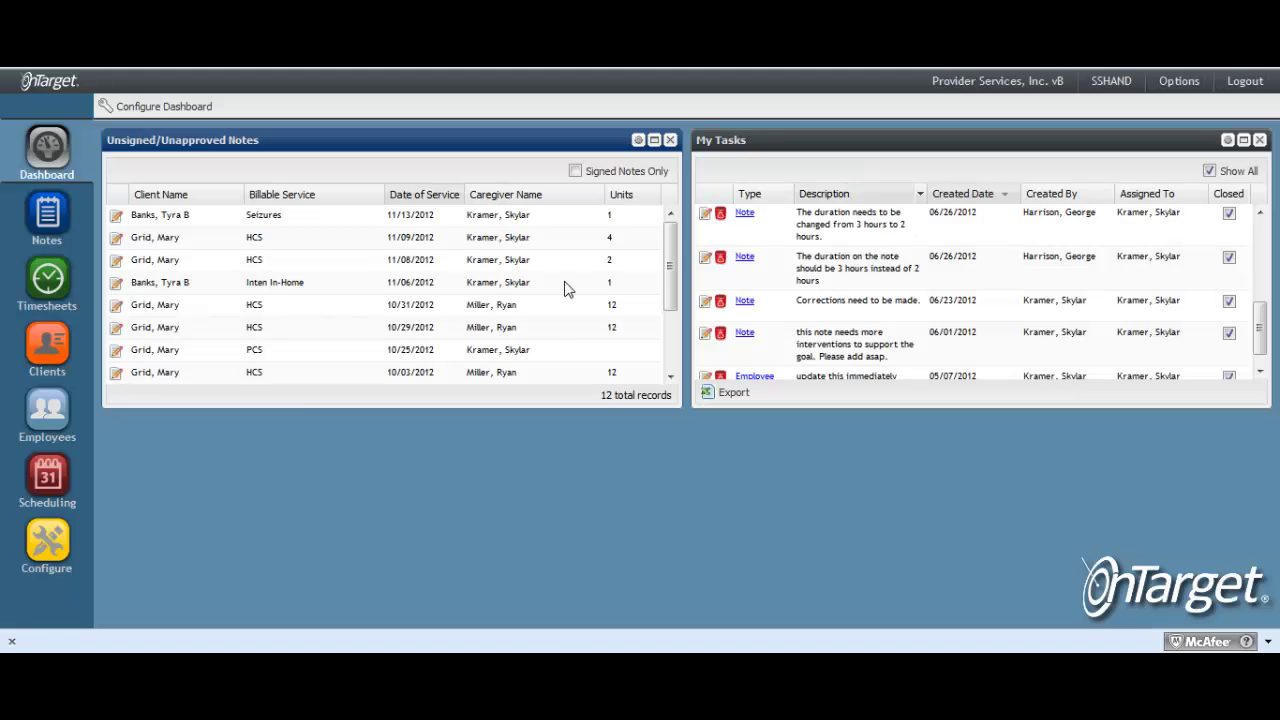